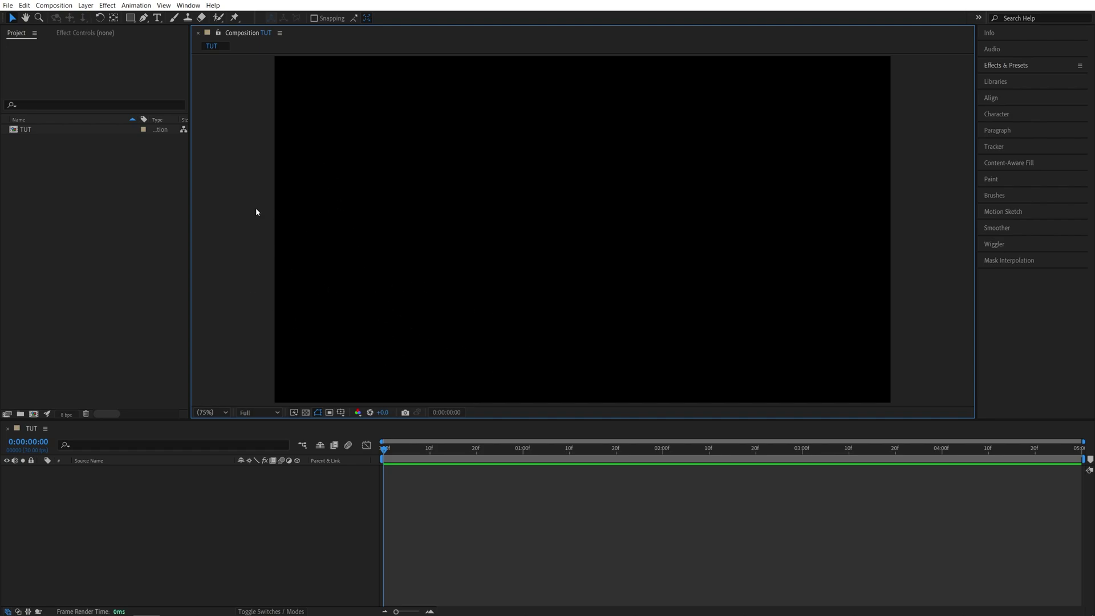
# Step: Pick the Pen tool and set new shapes to no fill with a solid white 16 px stroke
pyautogui.click(144, 17)
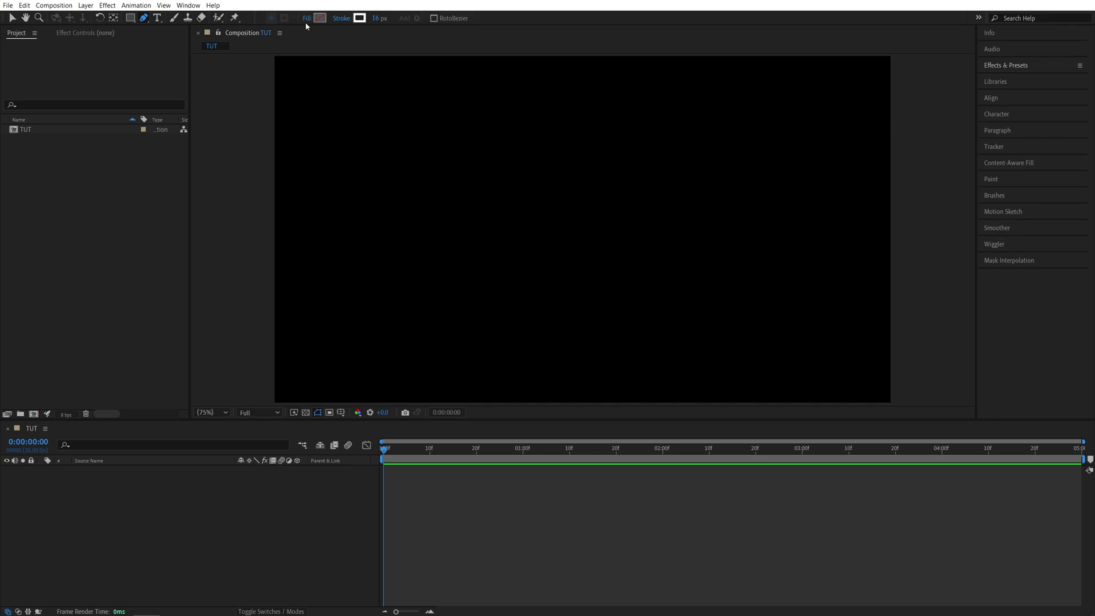
pyautogui.click(306, 18)
pyautogui.click(565, 347)
pyautogui.click(345, 18)
pyautogui.click(539, 347)
# Step: Show the Title/Action Safe guides and draw a straight vertical line upward from the composition centre
pyautogui.click(341, 413)
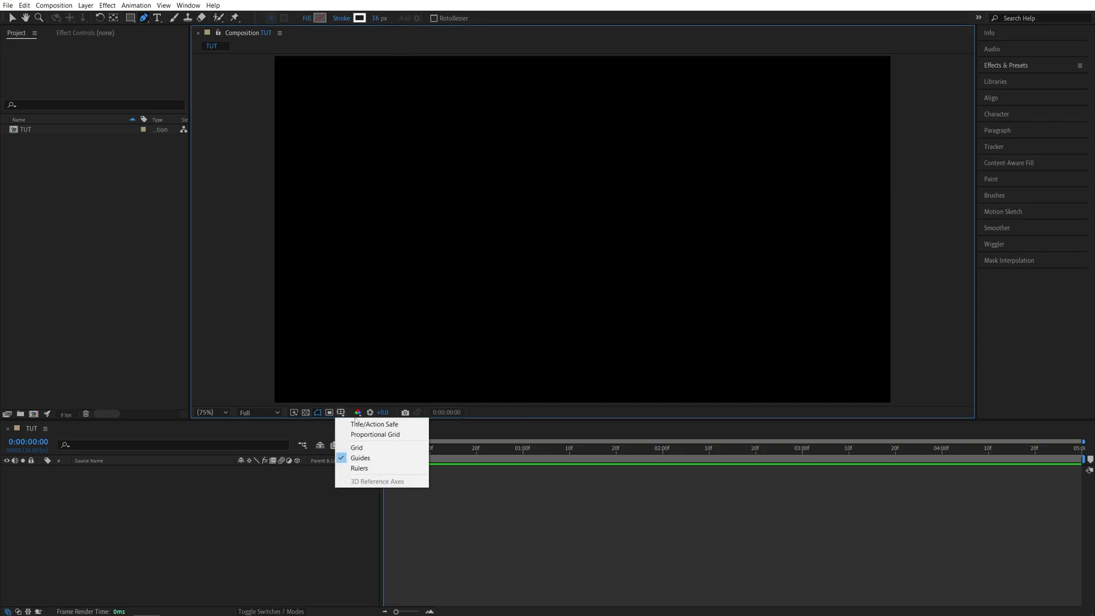
pyautogui.click(398, 425)
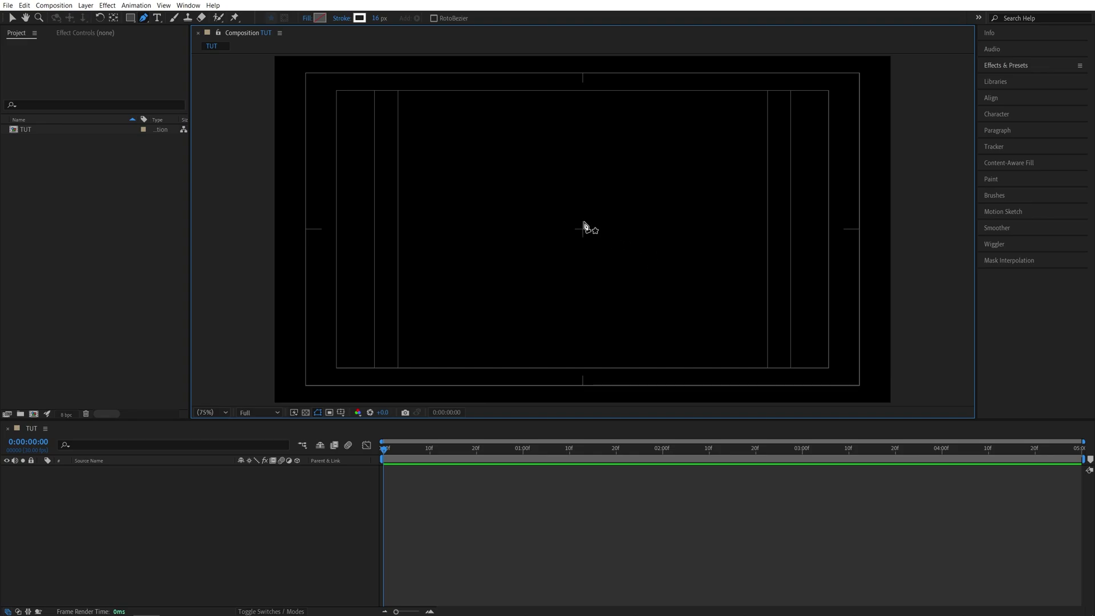
pyautogui.click(583, 221)
pyautogui.press('shift')
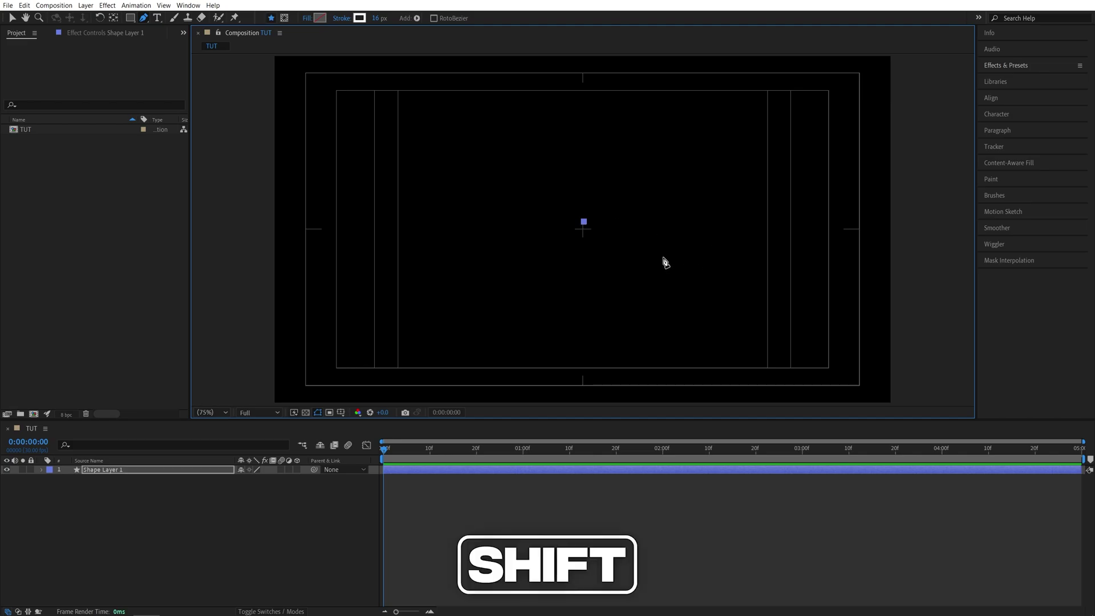
pyautogui.keyDown('shift'); pyautogui.click(583, 98); pyautogui.keyUp('shift')
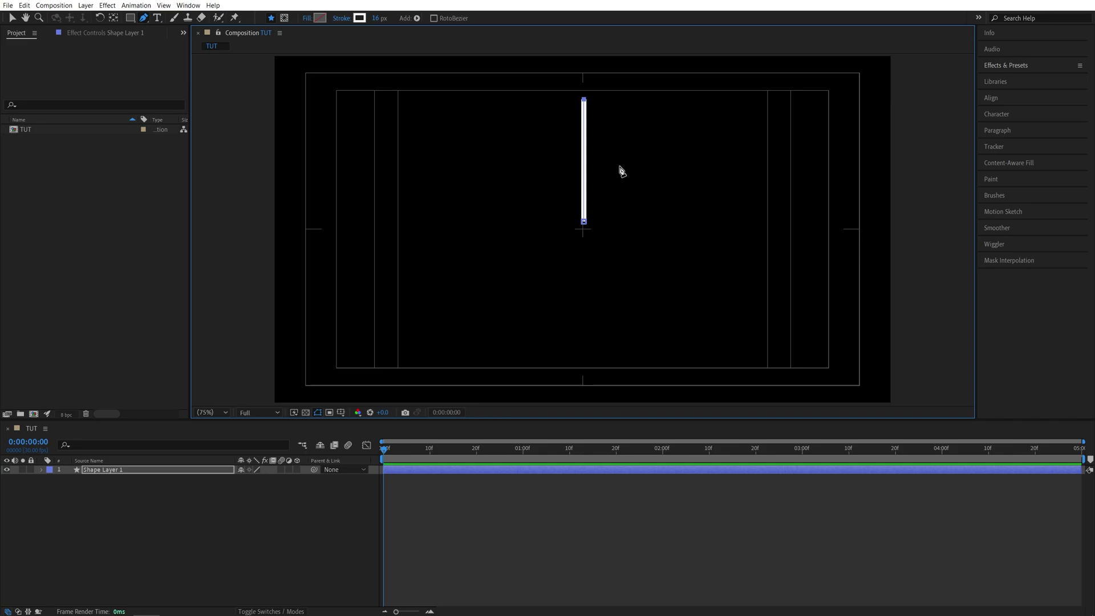
# Step: Add a Repeater to Shape Layer 1 and set its Copies to 4
pyautogui.click(12, 18)
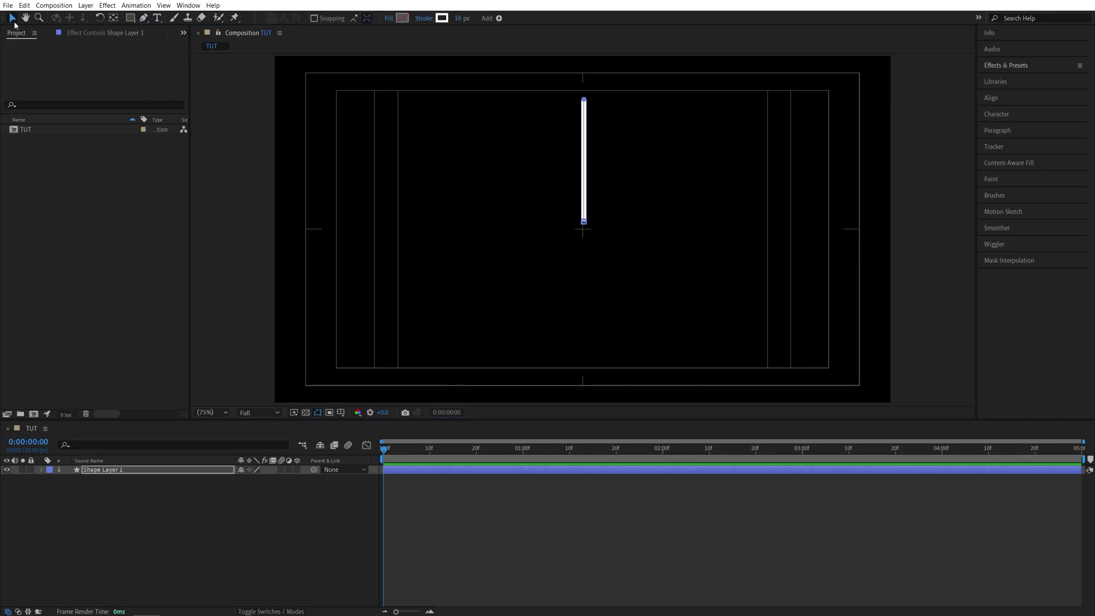
pyautogui.click(42, 470)
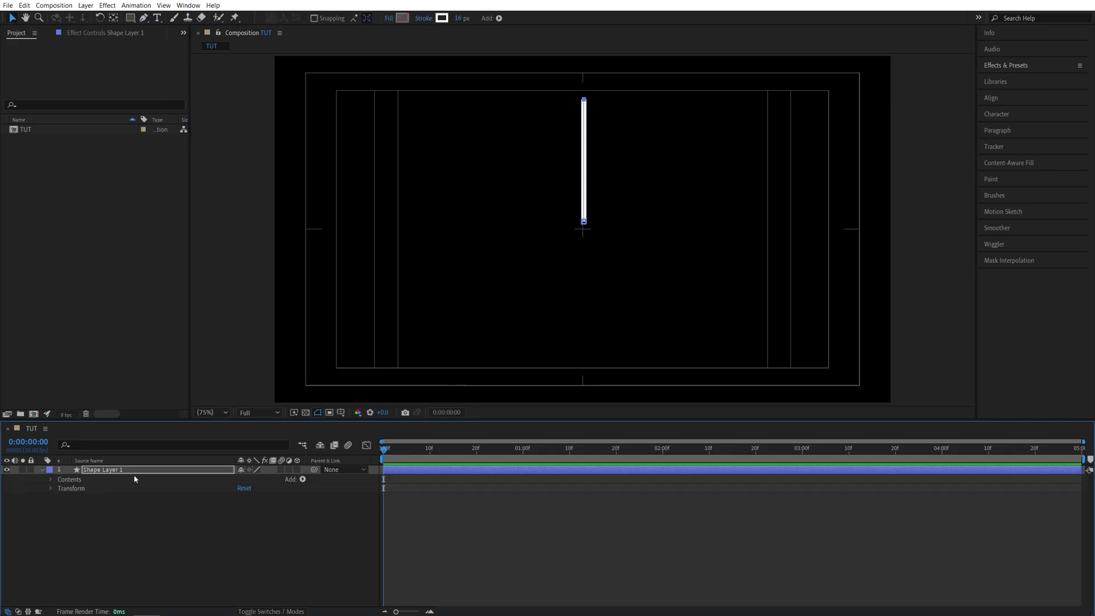
pyautogui.click(304, 479)
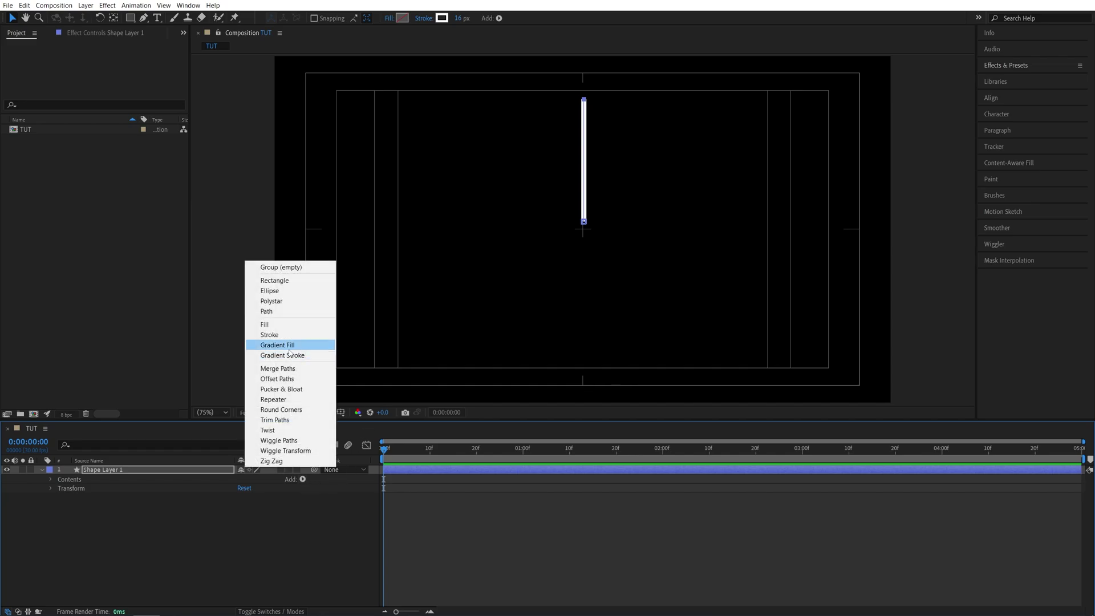
pyautogui.click(284, 402)
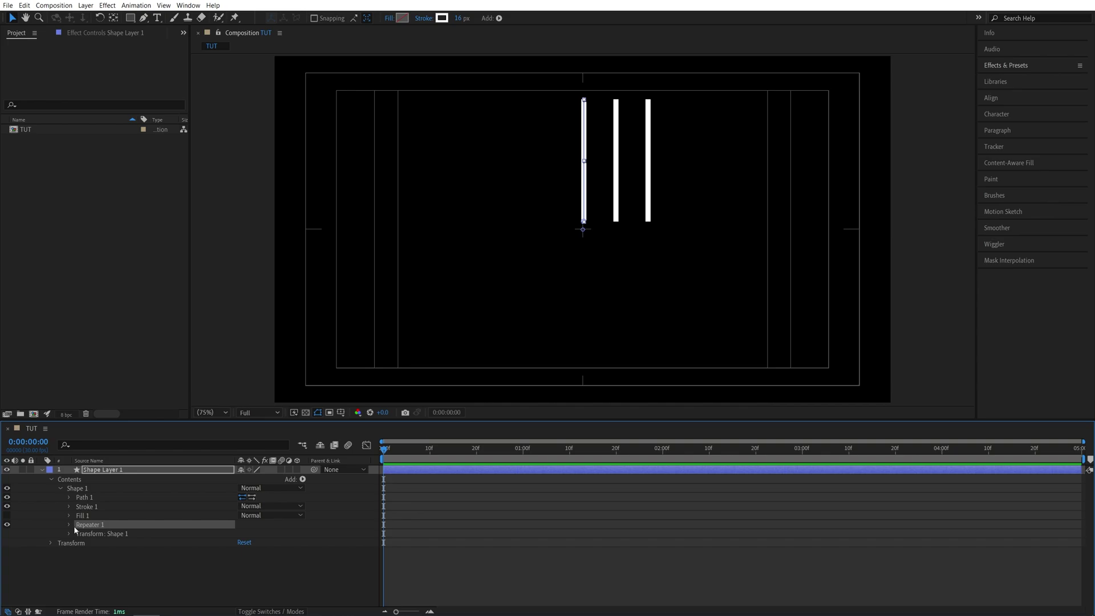
pyautogui.click(69, 525)
pyautogui.click(241, 533)
pyautogui.write('4')
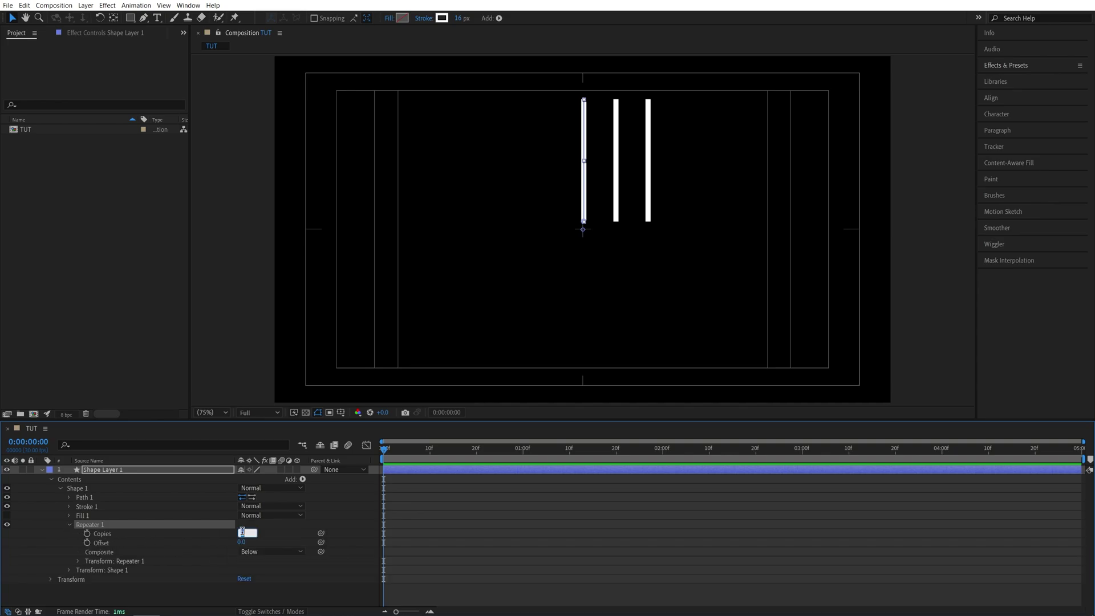
pyautogui.click(285, 533)
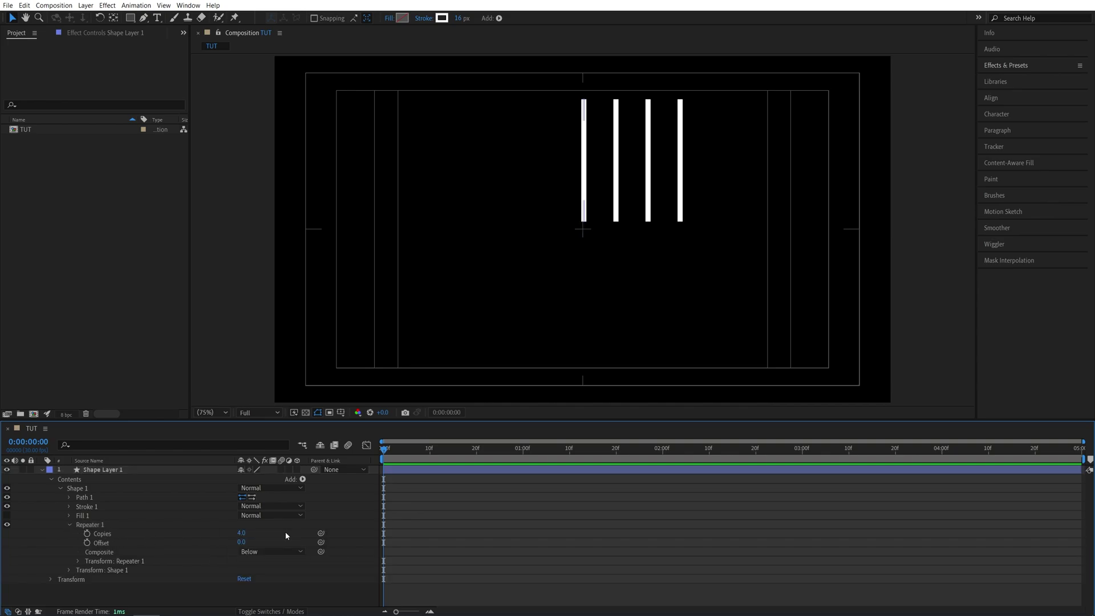
# Step: Set the Repeater transform Position to 0 and Rotation to 90°
pyautogui.click(78, 561)
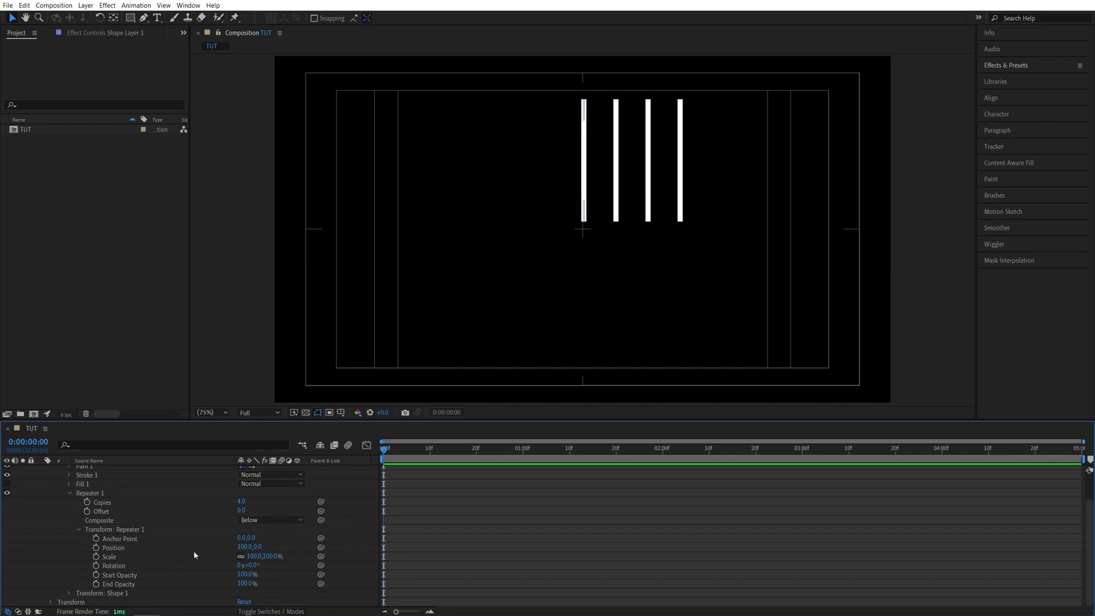
pyautogui.click(242, 547)
pyautogui.write('0')
pyautogui.press('Return')
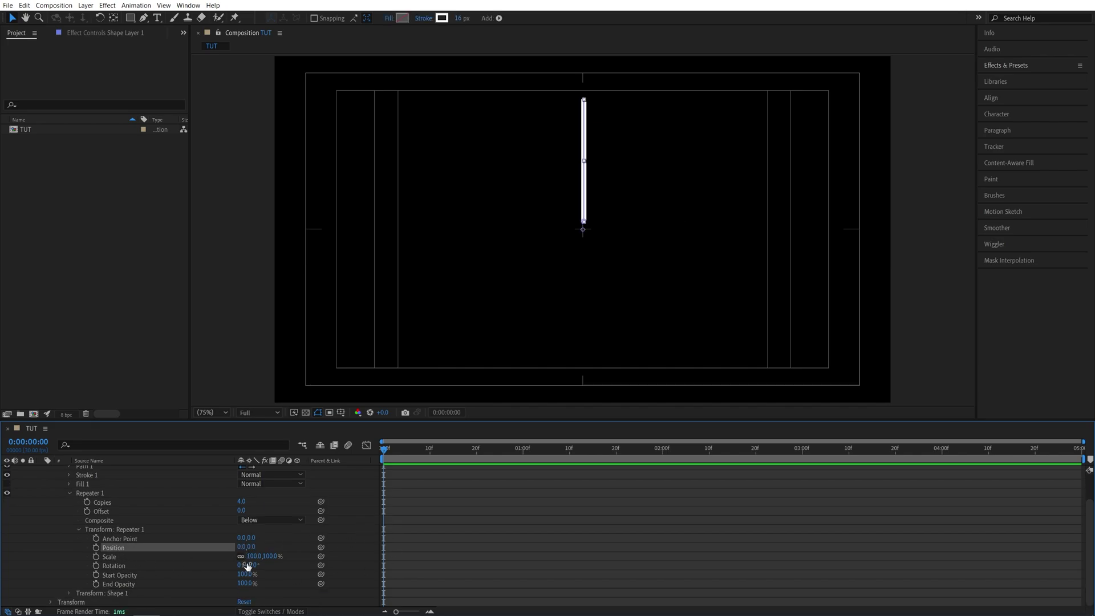
pyautogui.click(249, 565)
pyautogui.write('90')
pyautogui.press('Return')
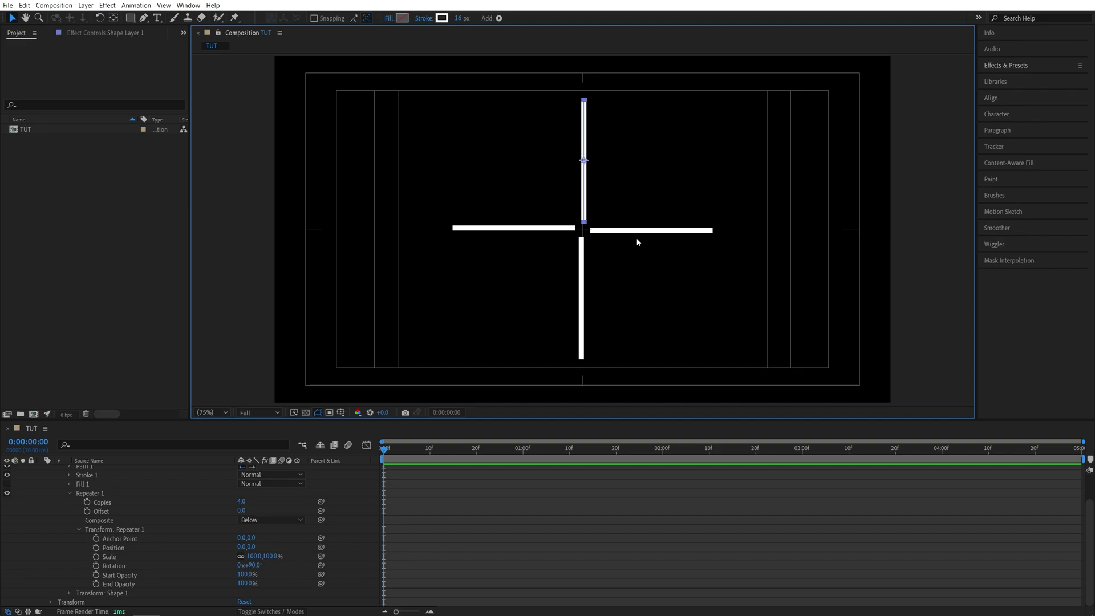
# Step: Push the bars outward from the centre with a Repeater Anchor Point X of 3.8
pyautogui.press('.')
pyautogui.press('.')
pyautogui.press('.')
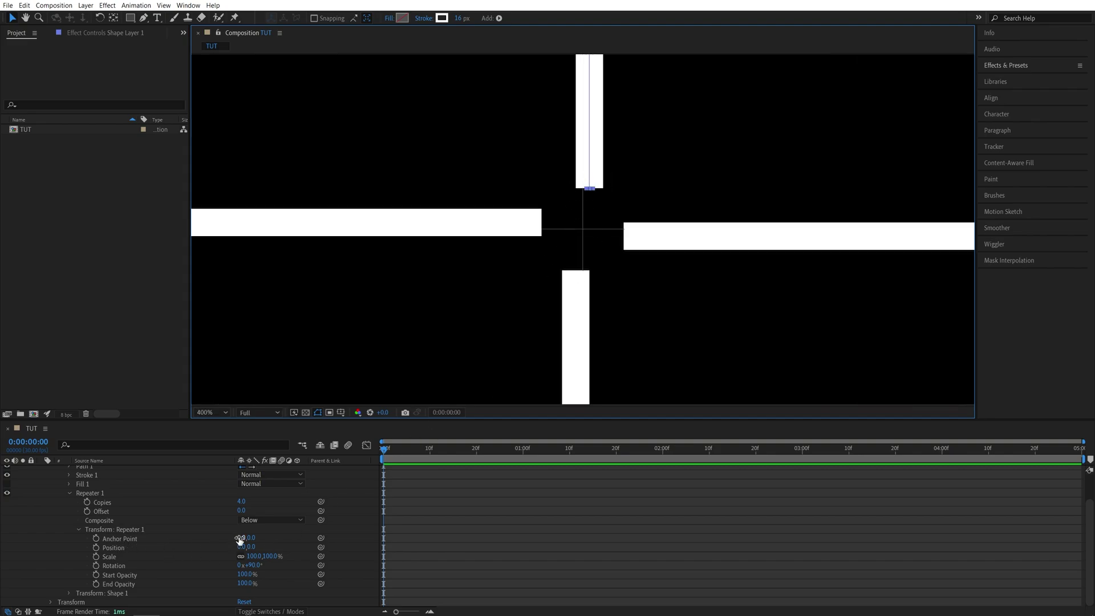
pyautogui.moveTo(241, 538)
pyautogui.mouseDown()
pyautogui.moveTo(251, 538)
pyautogui.moveTo(216, 536)
pyautogui.mouseUp()
pyautogui.click(637, 306)
pyautogui.hotkey('shift', '/')
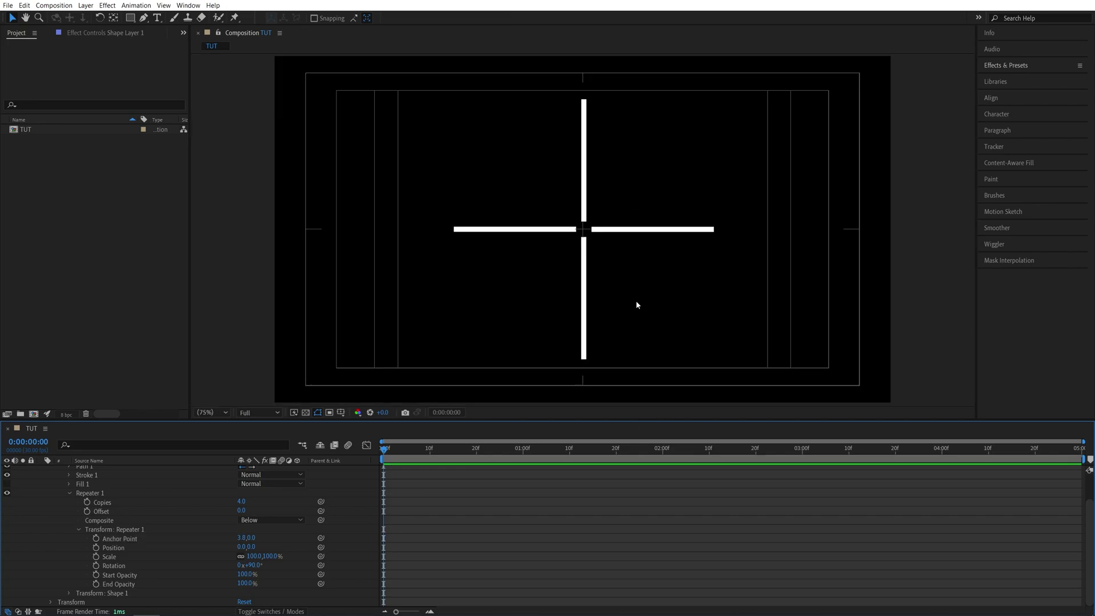
# Step: Try 8 copies at 45° rotation, then undo back to the four-bar cross
pyautogui.click(242, 501)
pyautogui.write('8')
pyautogui.press('Return')
pyautogui.click(257, 565)
pyautogui.write('45')
pyautogui.press('Return')
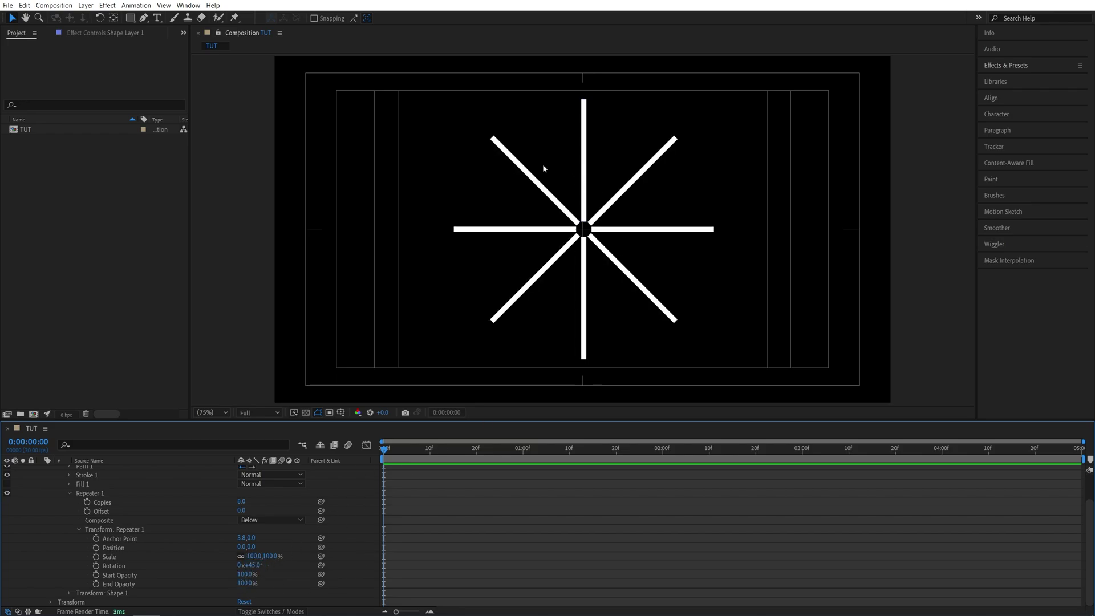
pyautogui.hotkey('ctrl', 'z')
pyautogui.hotkey('ctrl', 'z')
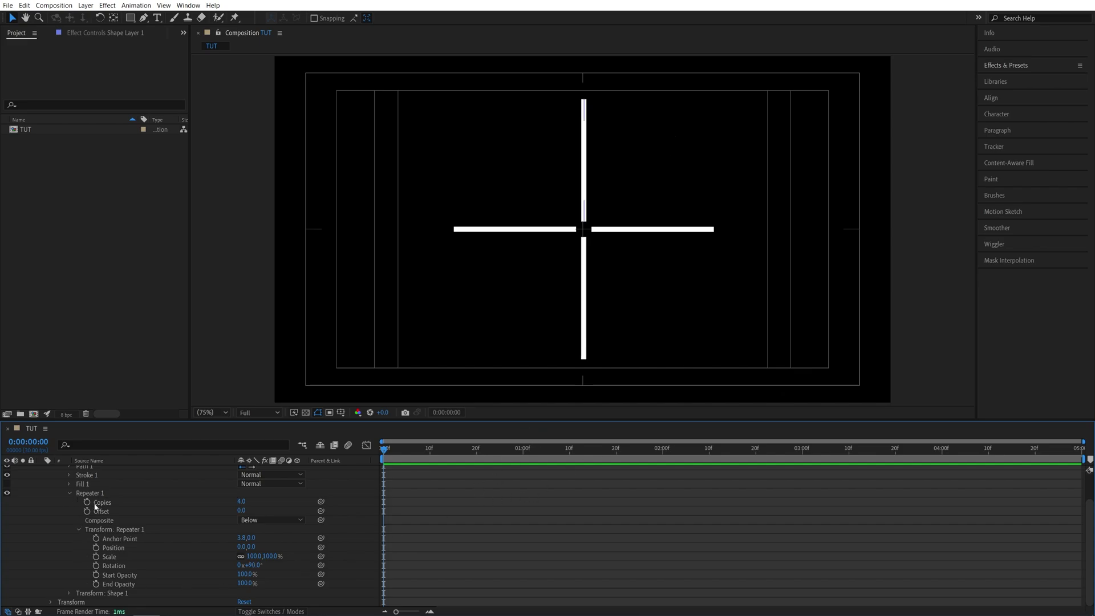
# Step: Add Trim Paths and keyframe Start and End at 0% on frame 0
pyautogui.click(70, 492)
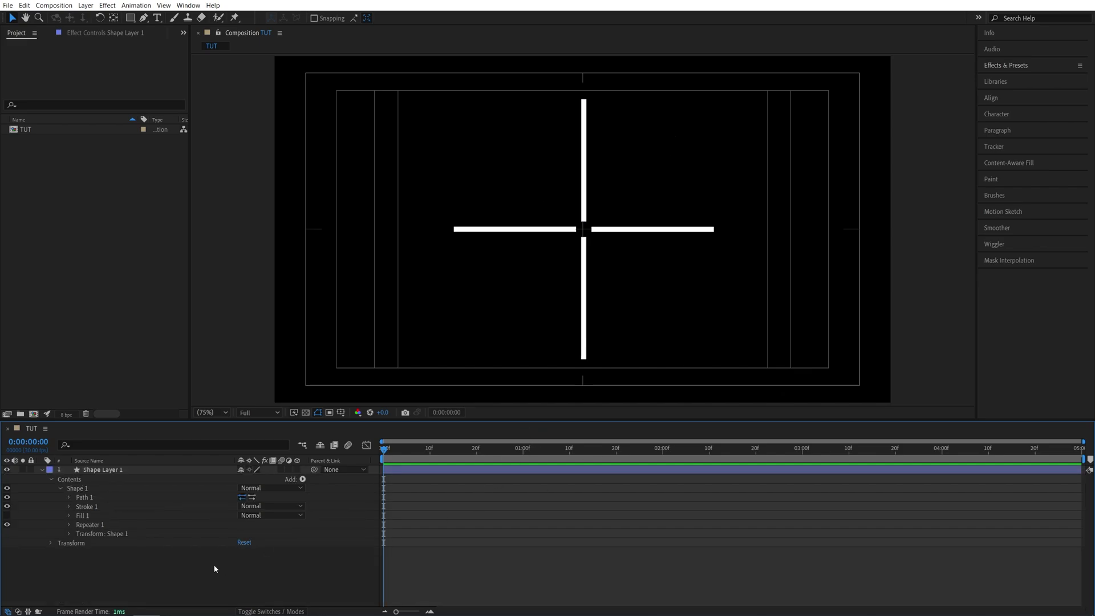
pyautogui.click(302, 479)
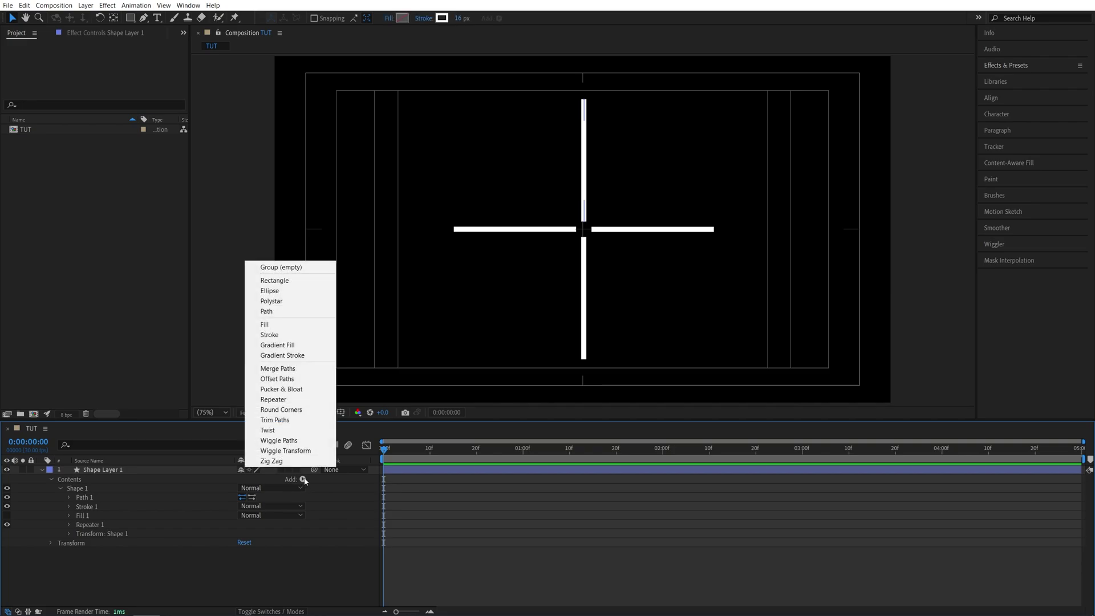
pyautogui.click(273, 421)
pyautogui.click(60, 543)
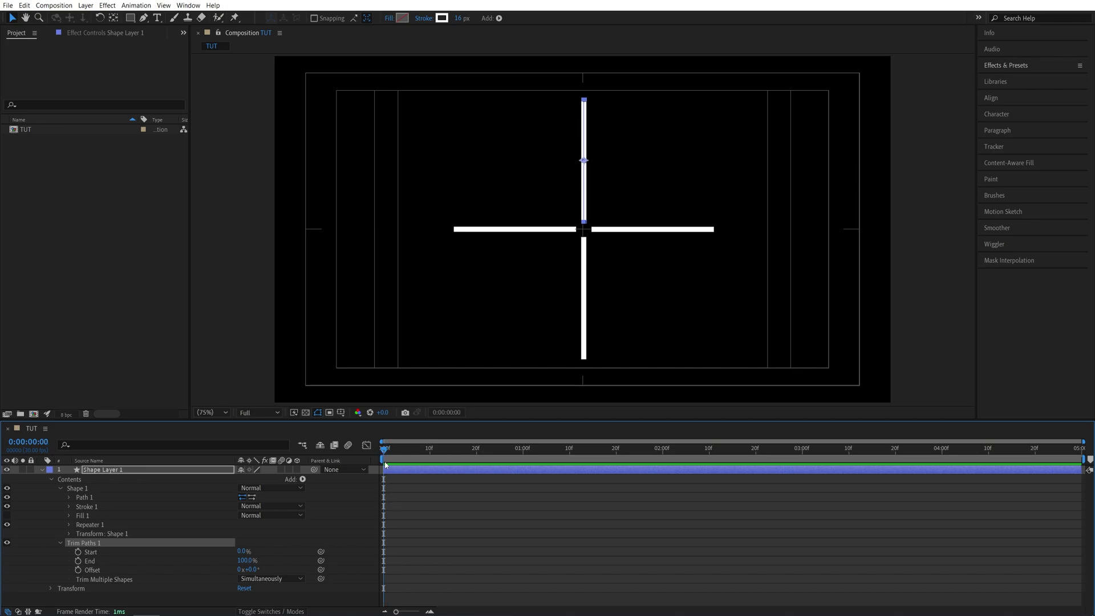
pyautogui.click(79, 552)
pyautogui.click(78, 561)
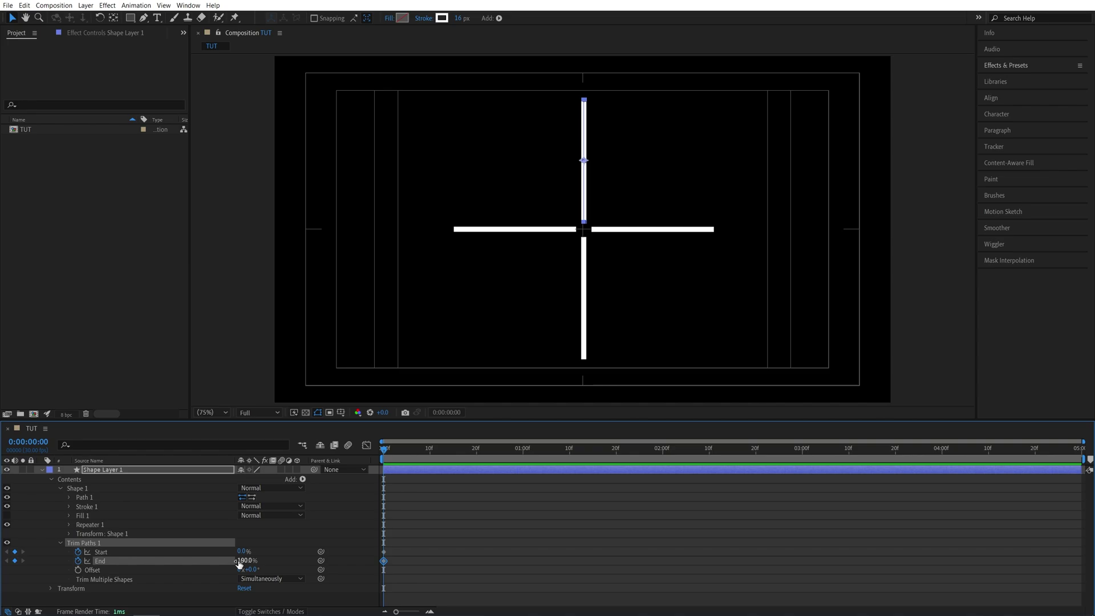
pyautogui.write('0')
pyautogui.press('Return')
# Step: At 1 second, set both Trim Paths End and Start to 100%
pyautogui.moveTo(393, 457); pyautogui.dragTo(523, 451)
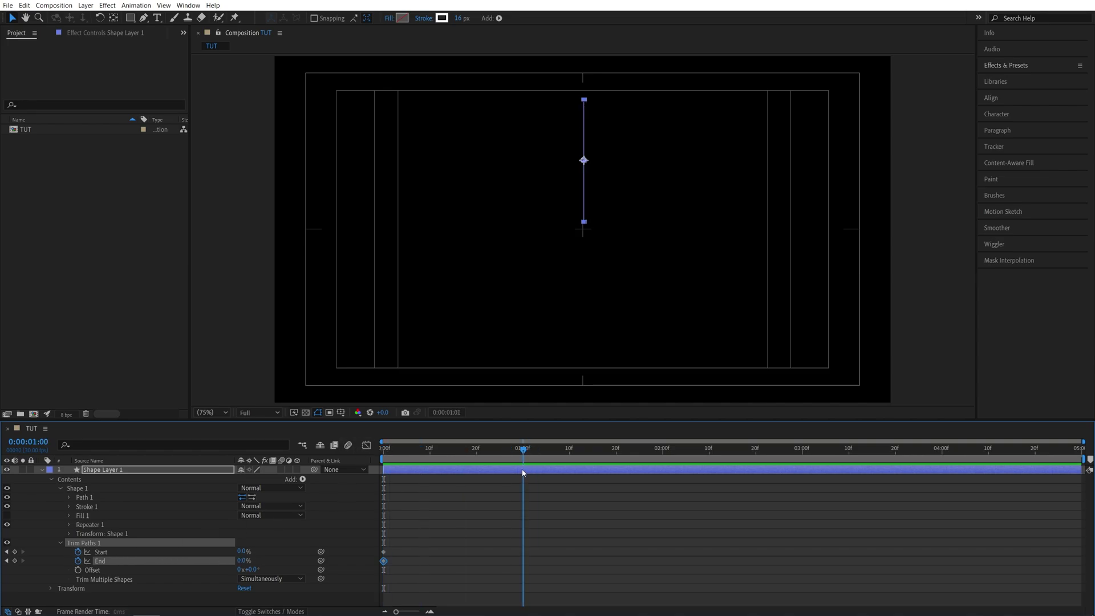
pyautogui.click(244, 560)
pyautogui.write('100')
pyautogui.press('Return')
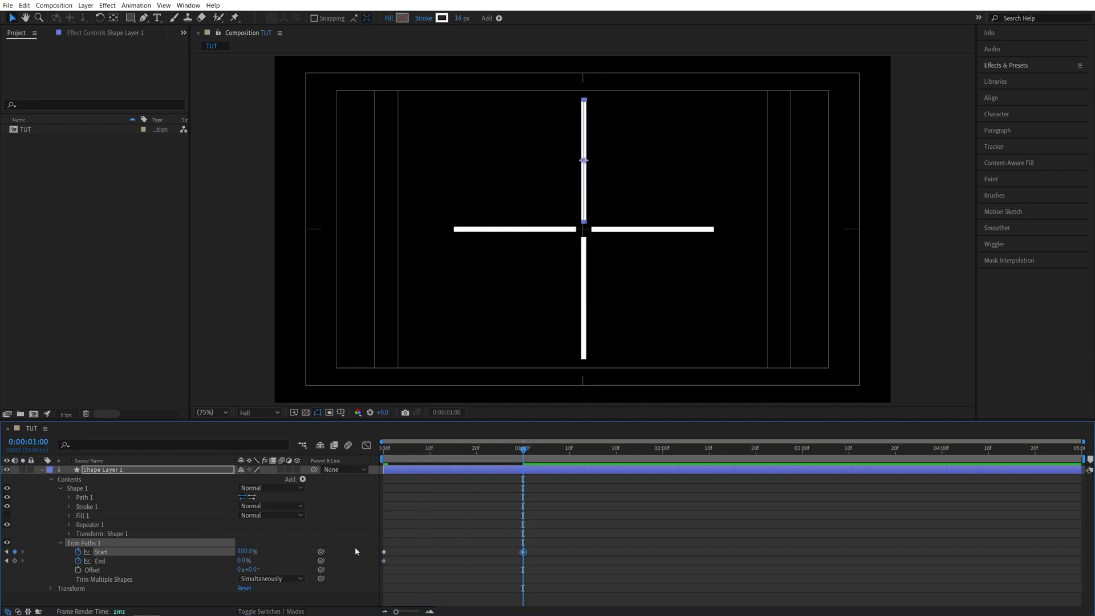
pyautogui.click(244, 551)
pyautogui.write('100')
pyautogui.press('Return')
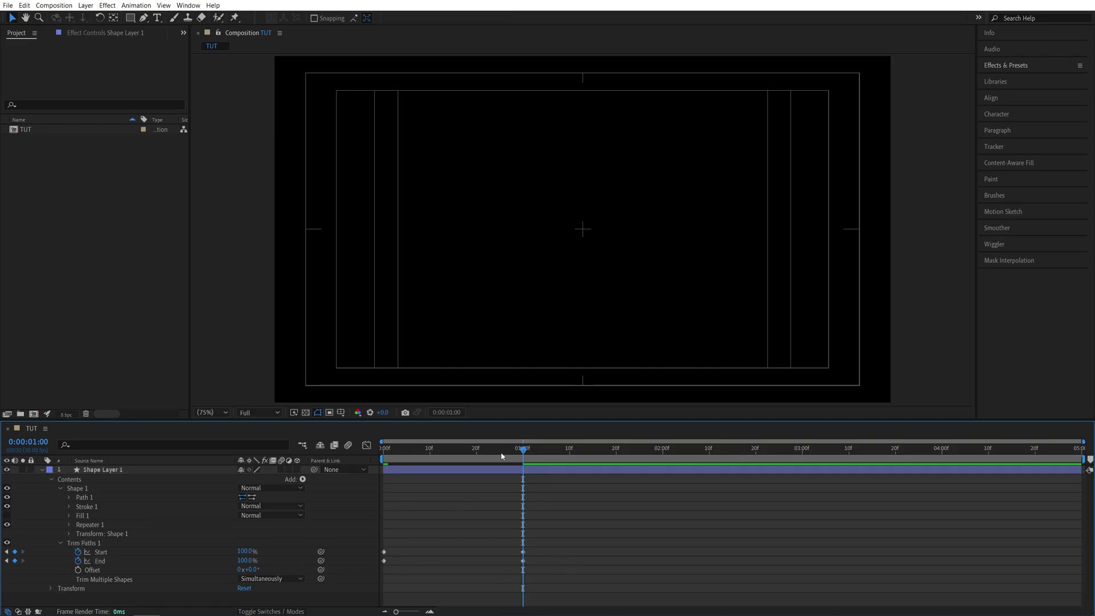
# Step: Shift the two End keyframes so the first sits at frame 5, then select all four trim keyframes
pyautogui.press('pageup')
pyautogui.press('pageup')
pyautogui.press('pageup')
pyautogui.press('pageup')
pyautogui.press('pageup')
pyautogui.press('pageup')
pyautogui.press('pageup')
pyautogui.press('pageup')
pyautogui.press('pageup')
pyautogui.press('pageup')
pyautogui.press('pageup')
pyautogui.press('pageup')
pyautogui.moveTo(568, 580); pyautogui.dragTo(374, 556)
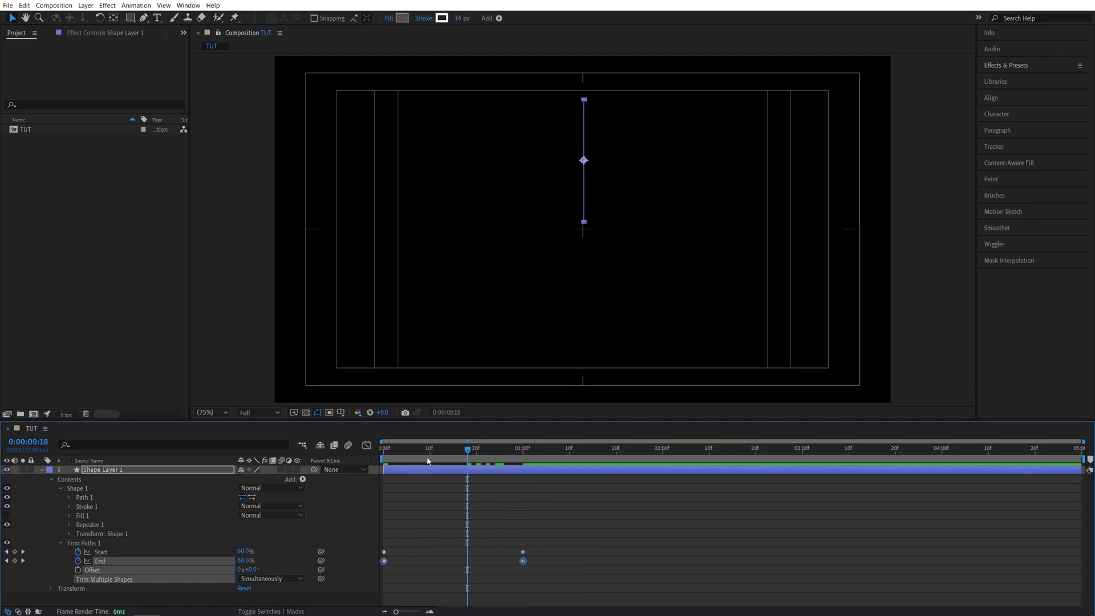
pyautogui.moveTo(416, 454); pyautogui.dragTo(407, 455)
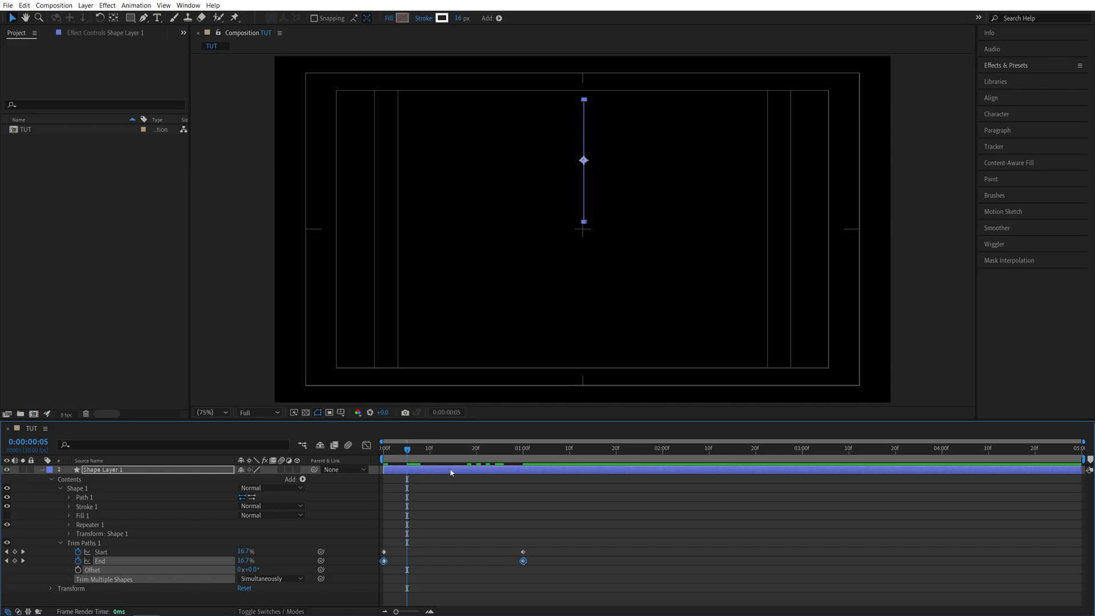
pyautogui.moveTo(385, 564); pyautogui.dragTo(407, 563)
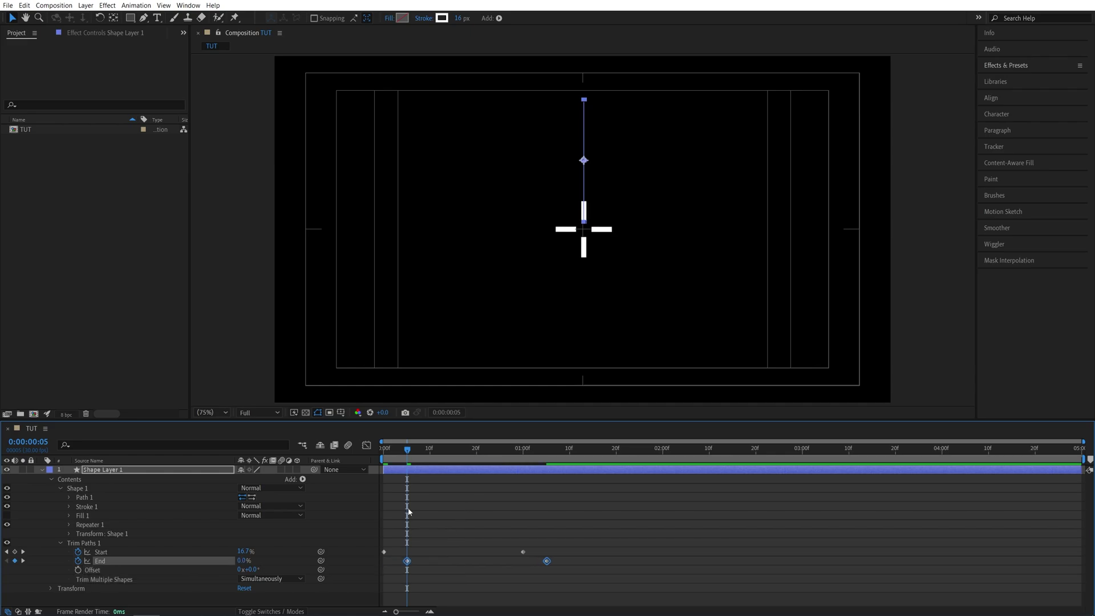
pyautogui.moveTo(661, 532); pyautogui.dragTo(383, 567)
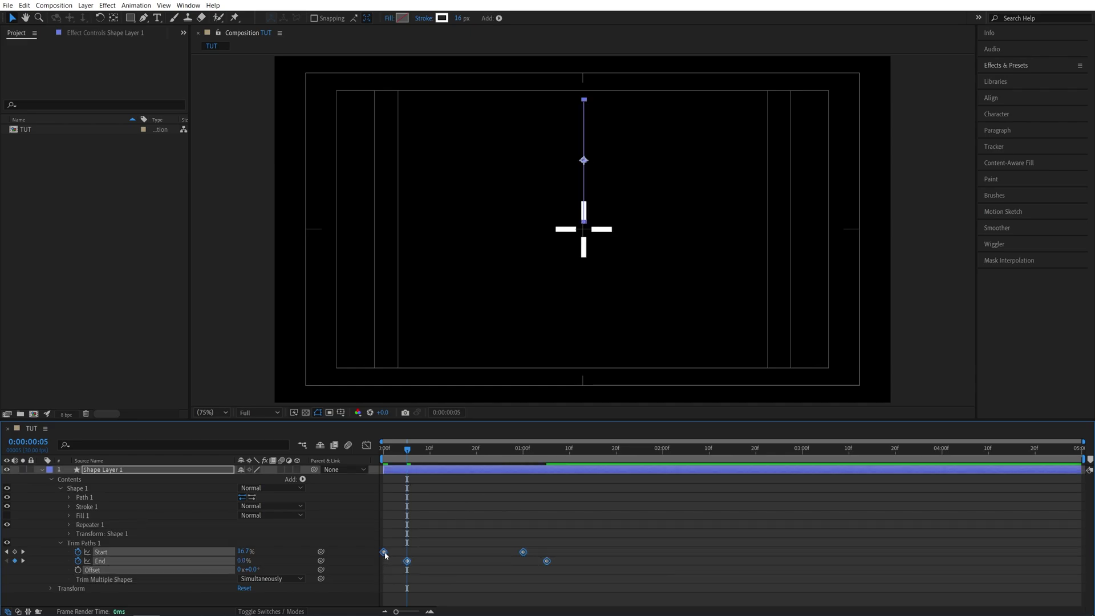
# Step: Apply keyframe easing to all four Trim Paths keyframes
pyautogui.rightClick(385, 553)
pyautogui.moveTo(484, 546)
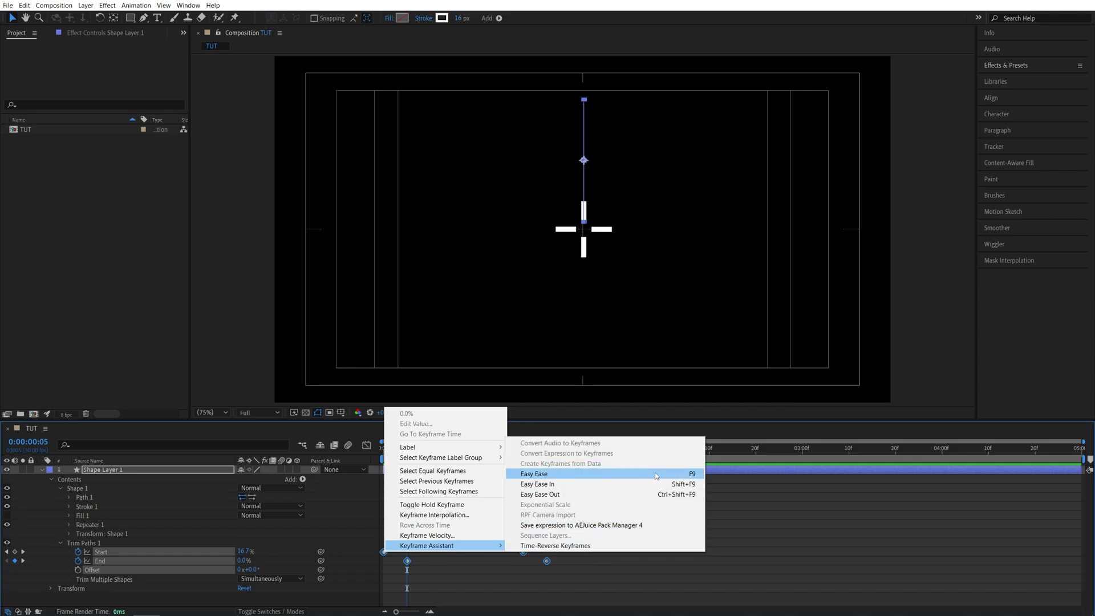
pyautogui.click(687, 475)
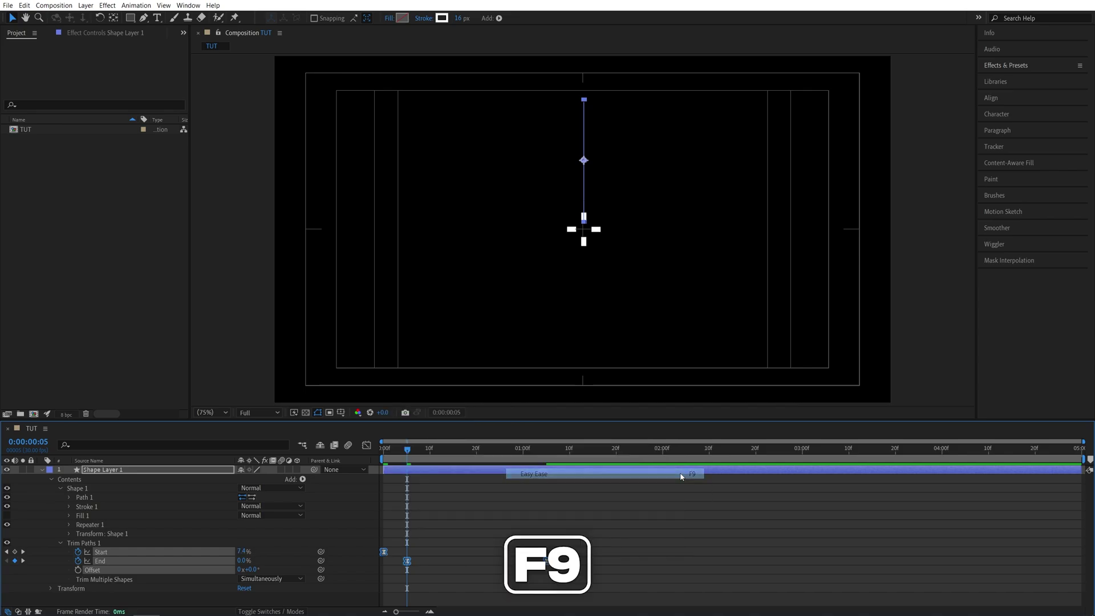
# Step: In the Graph Editor's speed graph, increase the trim keyframes' ease influence for sharper speed peaks
pyautogui.click(366, 445)
pyautogui.rightClick(551, 525)
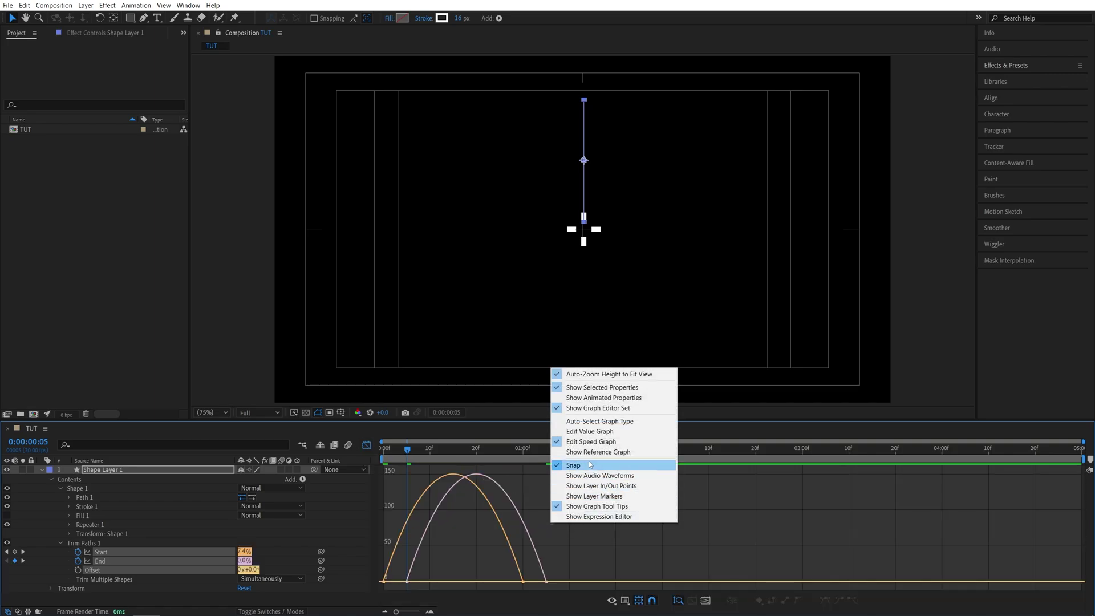
pyautogui.click(614, 443)
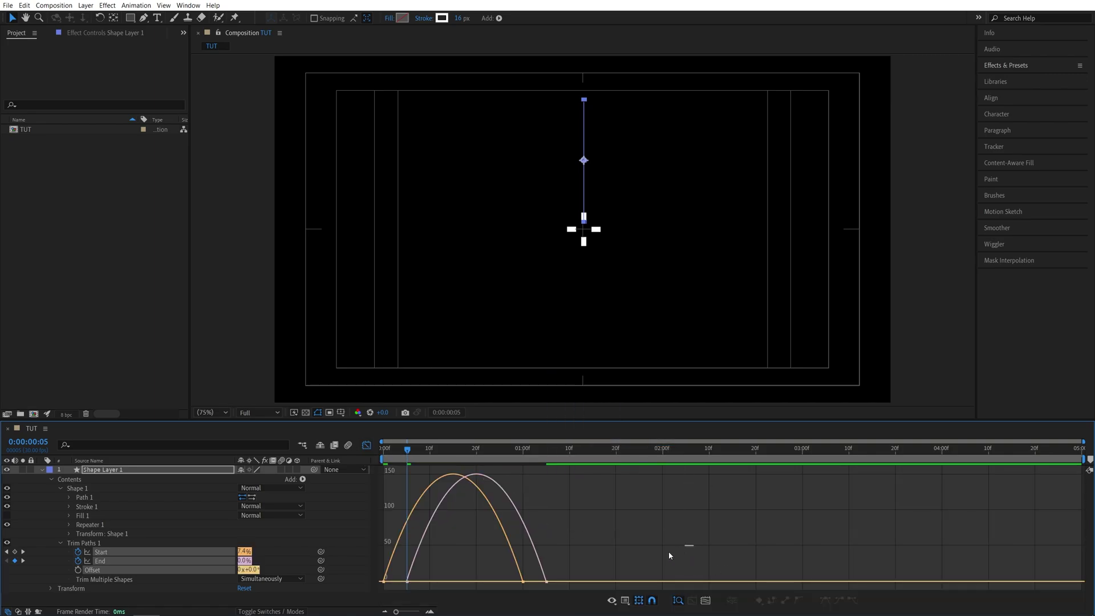
pyautogui.moveTo(694, 545); pyautogui.dragTo(373, 587)
pyautogui.moveTo(618, 569); pyautogui.dragTo(378, 591)
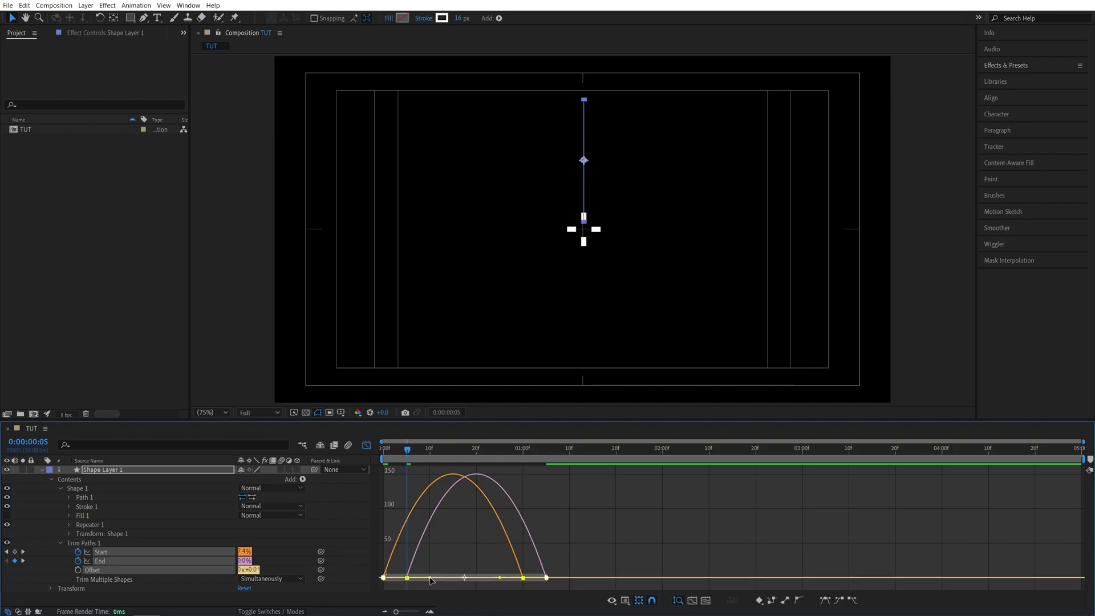
pyautogui.moveTo(430, 579); pyautogui.dragTo(476, 581)
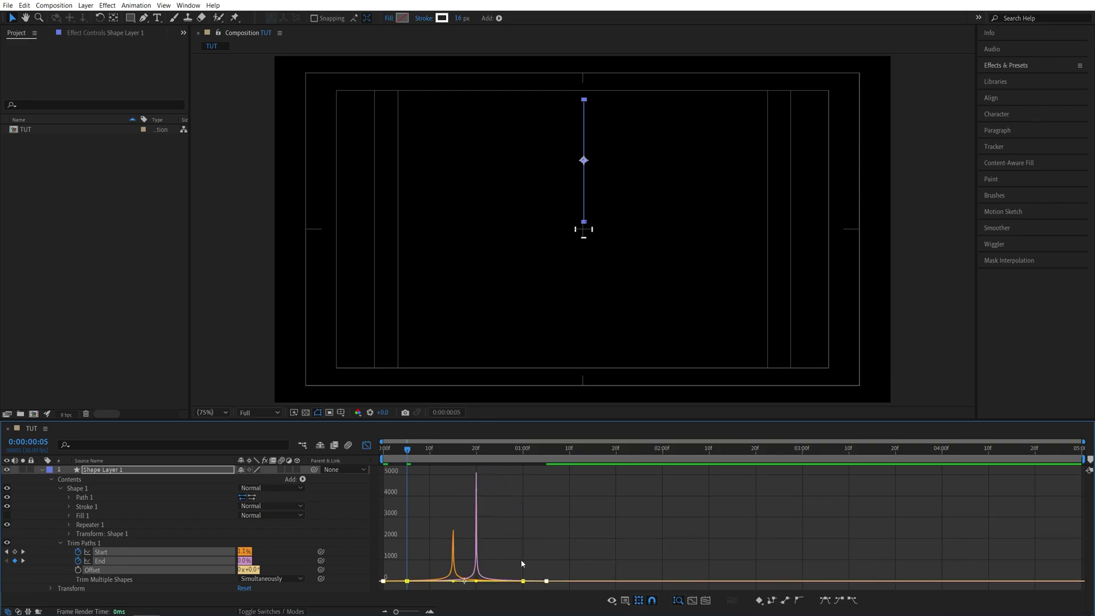
pyautogui.click(366, 446)
# Step: Enable Shape Layer 1's motion blur switch and preview the blurred burst from frame 10
pyautogui.press('space')
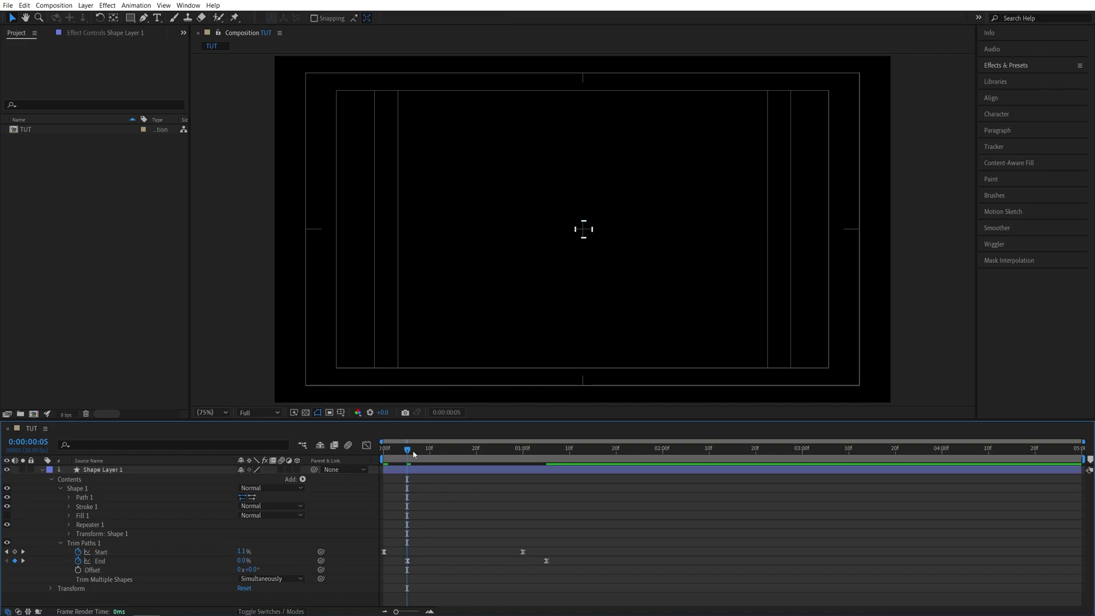
pyautogui.press('Home')
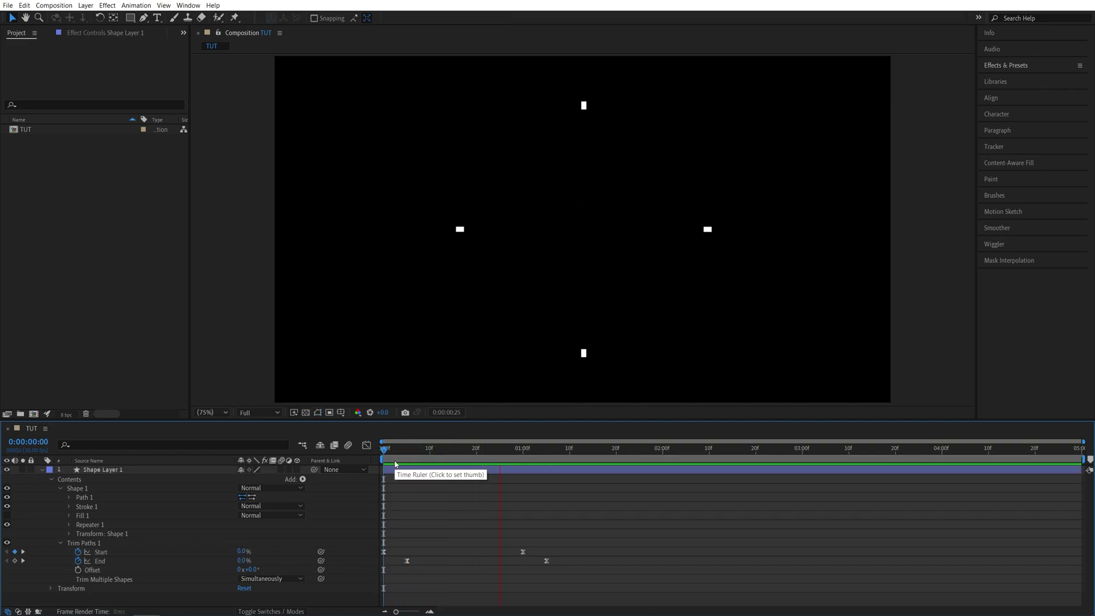
pyautogui.click(592, 233)
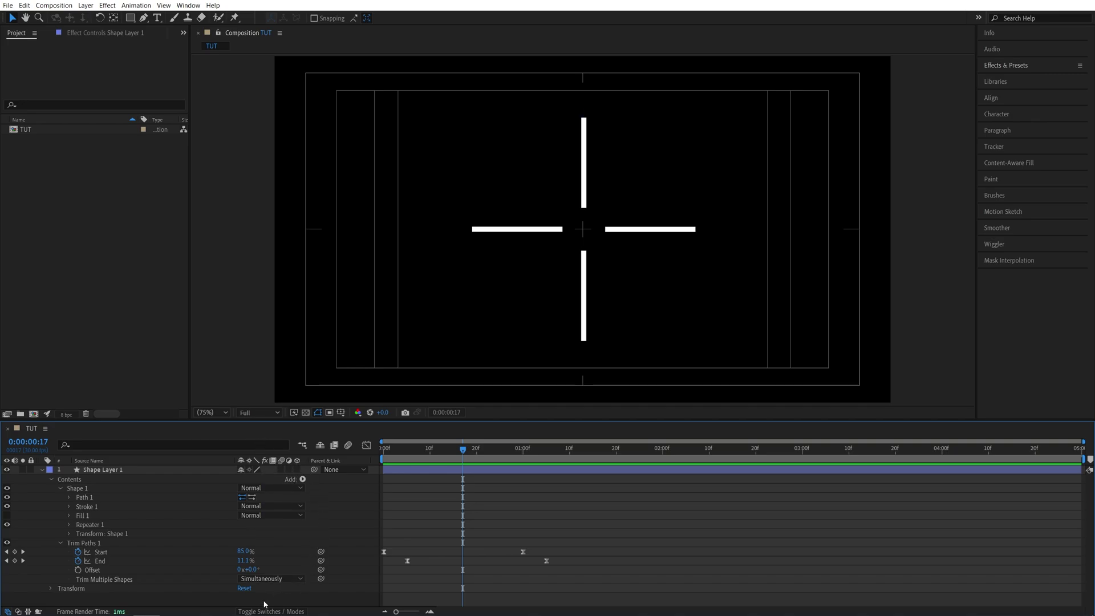
pyautogui.click(281, 469)
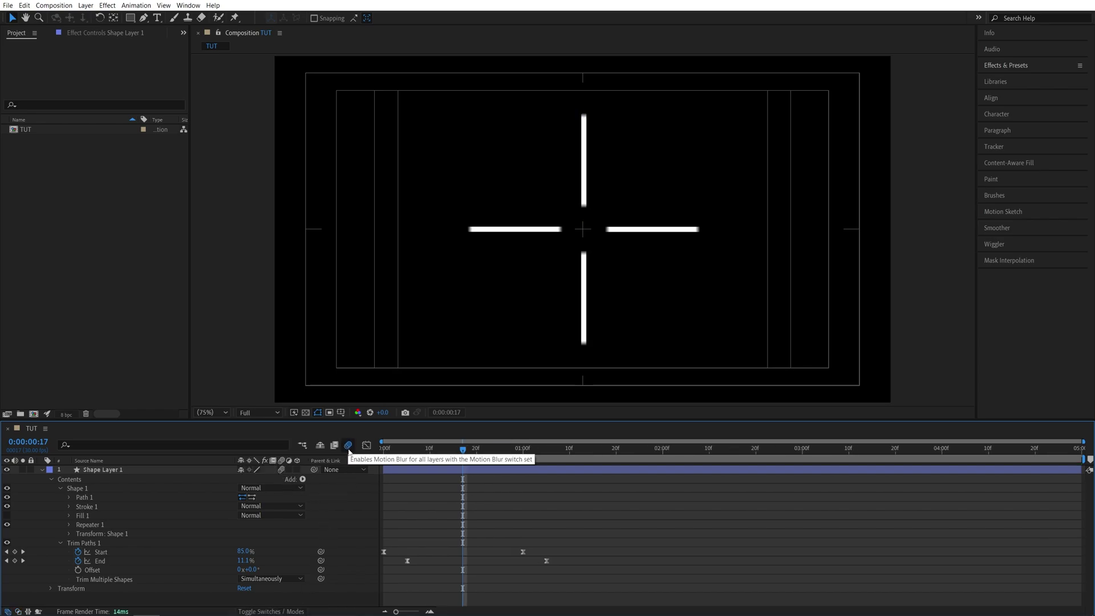
pyautogui.moveTo(463, 449); pyautogui.dragTo(495, 449)
pyautogui.press('space')
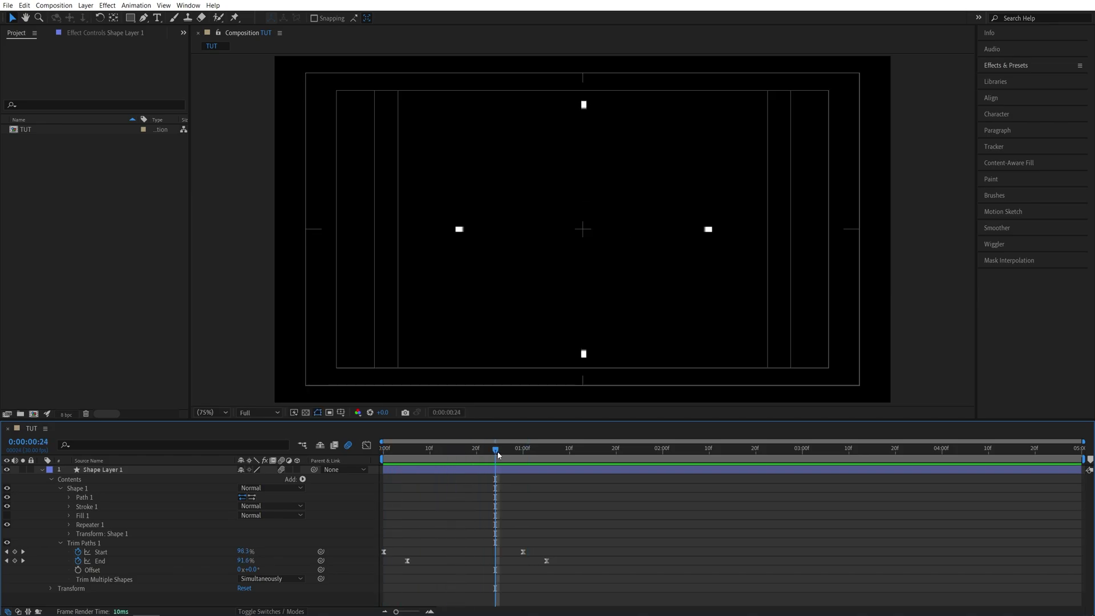
# Step: Duplicate Shape Layer 1 from the Edit menu
pyautogui.click(43, 469)
pyautogui.click(110, 471)
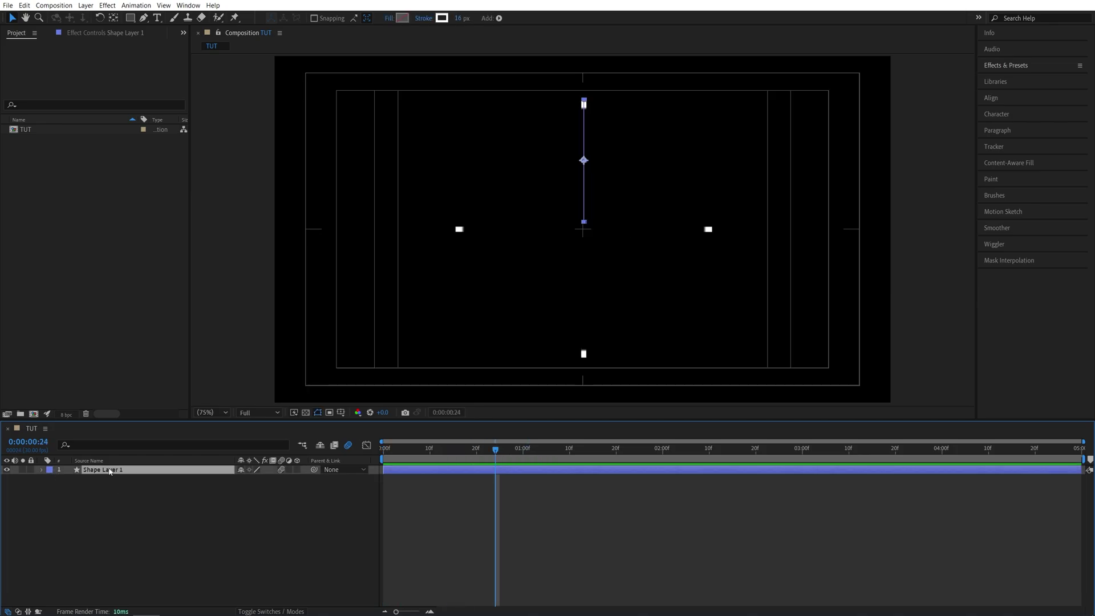
pyautogui.click(24, 5)
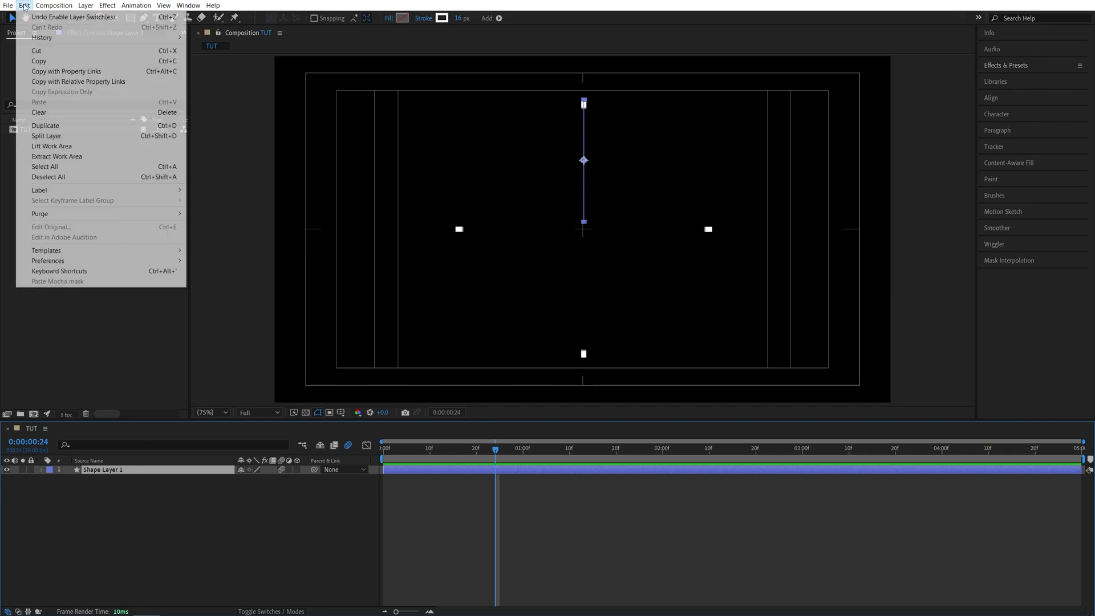
pyautogui.click(138, 127)
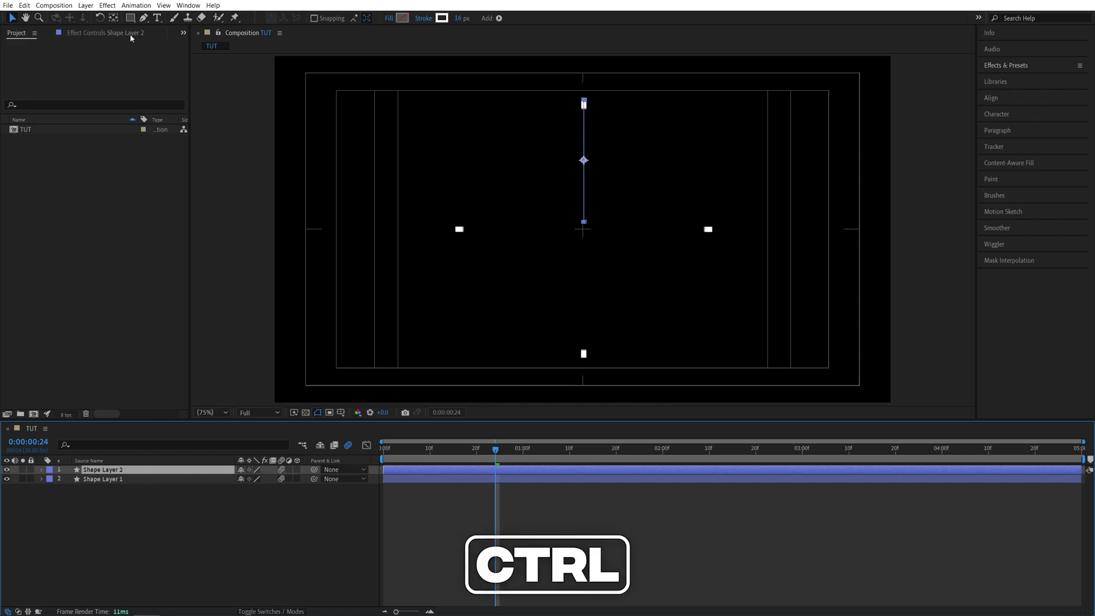
# Step: Centre the copy's anchor point and rotate it 45°, checking the result at frame 17
pyautogui.keyDown('ctrl'); pyautogui.doubleClick(114, 18); pyautogui.keyUp('ctrl')
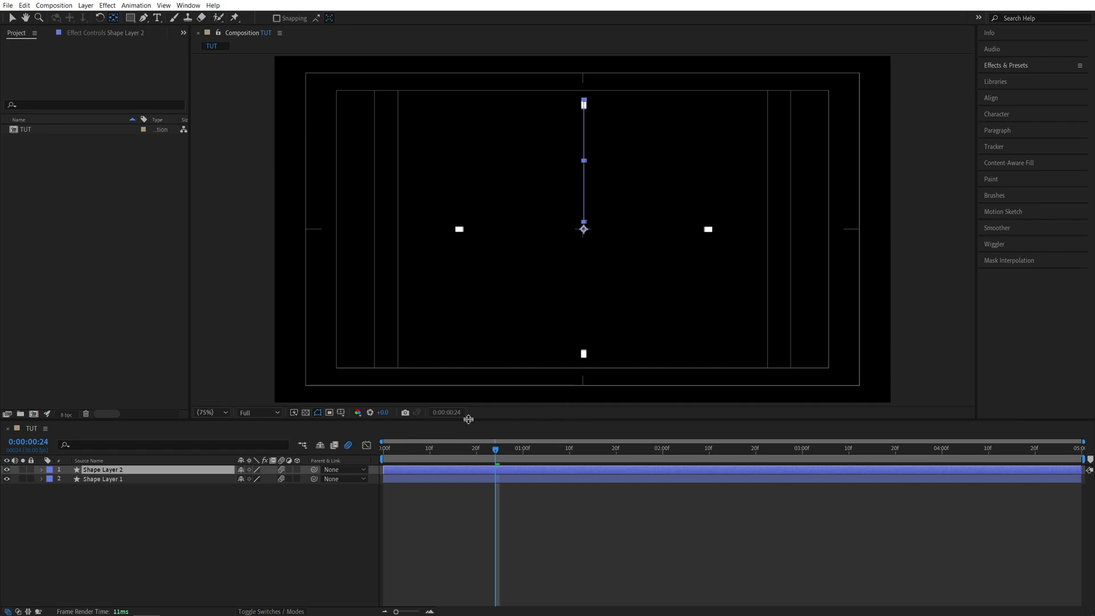
pyautogui.press('r')
pyautogui.click(253, 479)
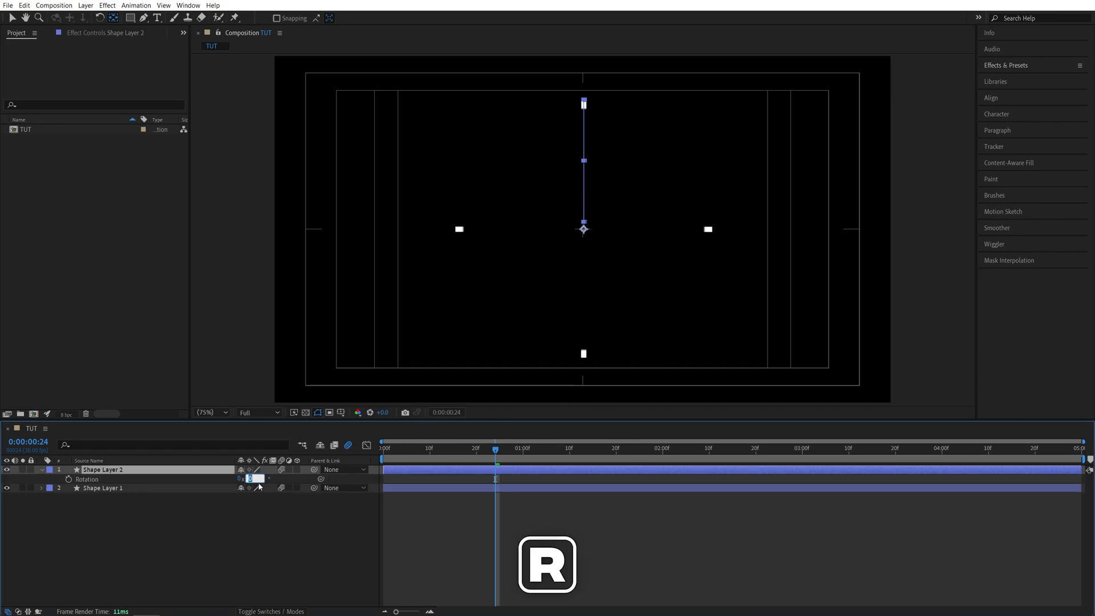
pyautogui.press('Return')
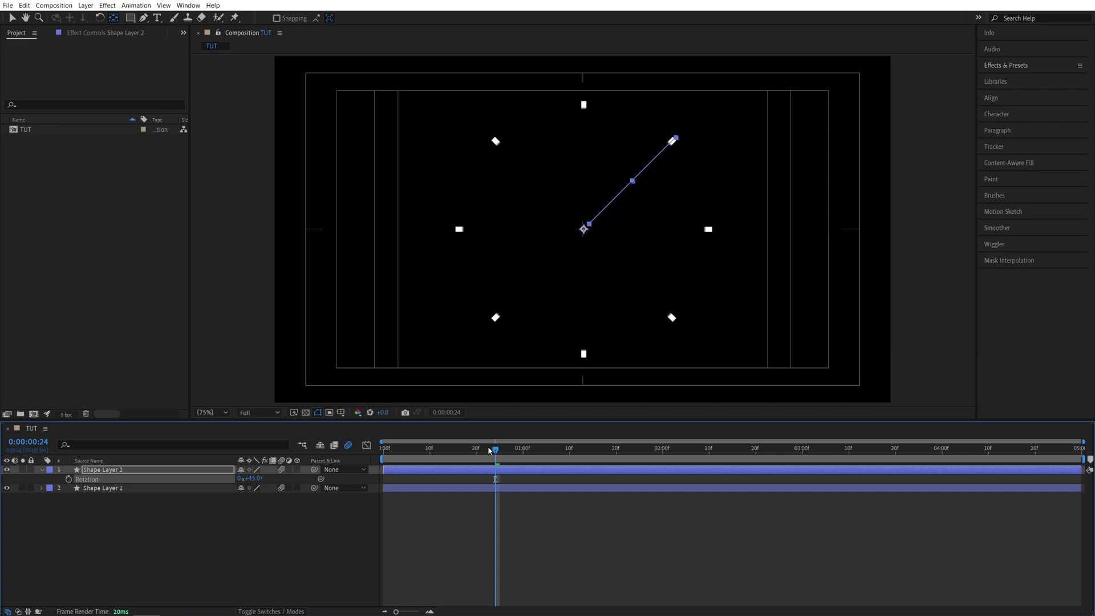
pyautogui.moveTo(489, 451); pyautogui.dragTo(462, 455)
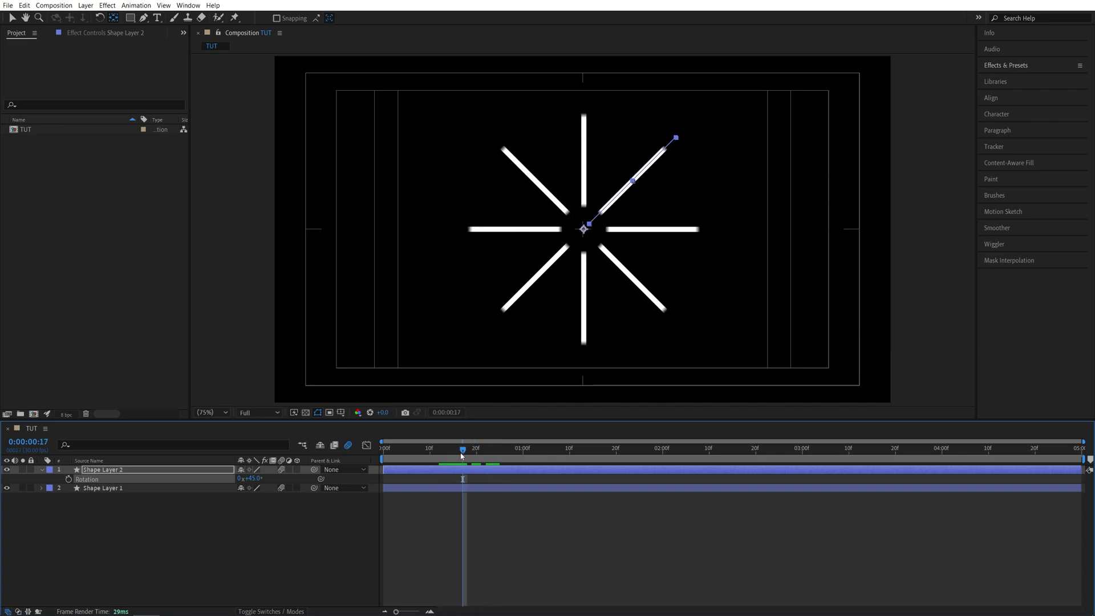
# Step: Slide Shape Layer 2 so it starts at frame 5
pyautogui.click(110, 471)
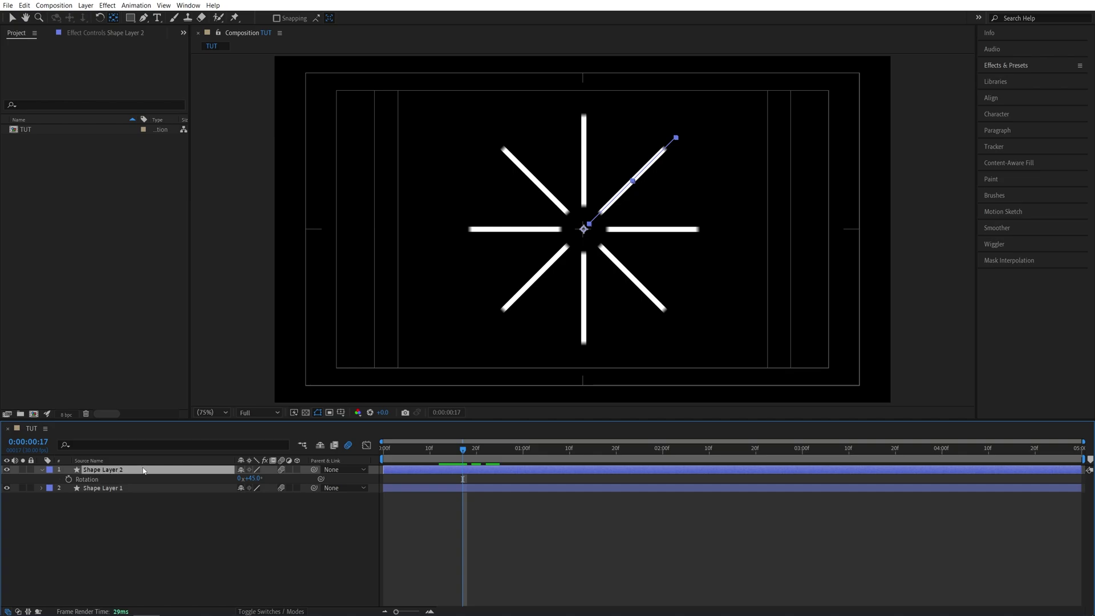
pyautogui.moveTo(420, 453)
pyautogui.mouseDown()
pyautogui.moveTo(398, 451)
pyautogui.moveTo(407, 450)
pyautogui.mouseUp()
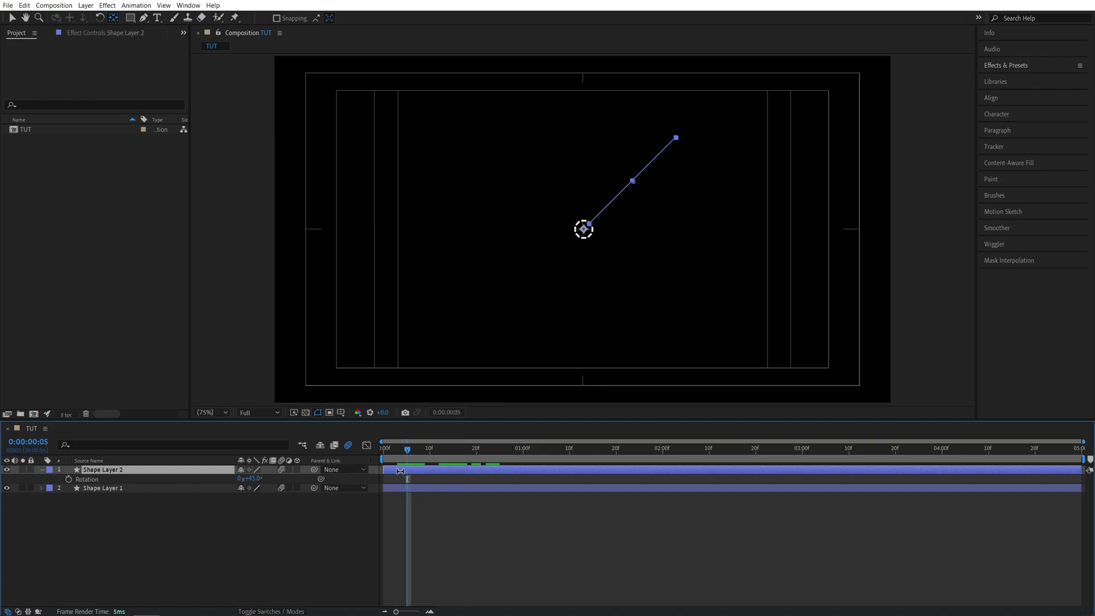
pyautogui.click(412, 472)
pyautogui.click(13, 20)
pyautogui.moveTo(399, 473); pyautogui.dragTo(376, 459)
# Step: Preview the staggered burst, collapse Shape Layer 2, and select both shape layers
pyautogui.press('space')
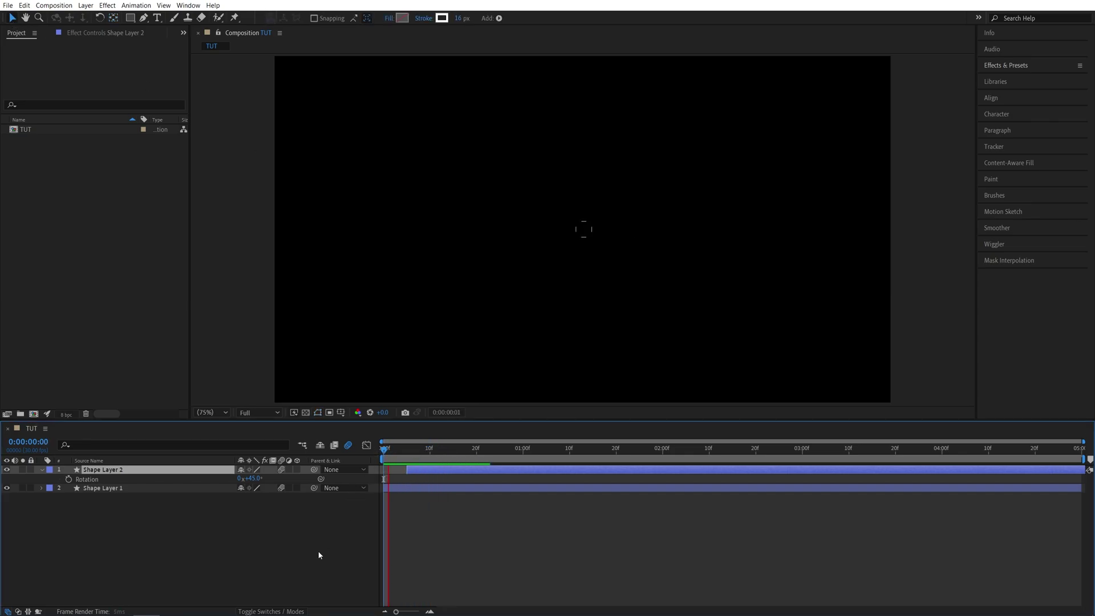
pyautogui.press('space')
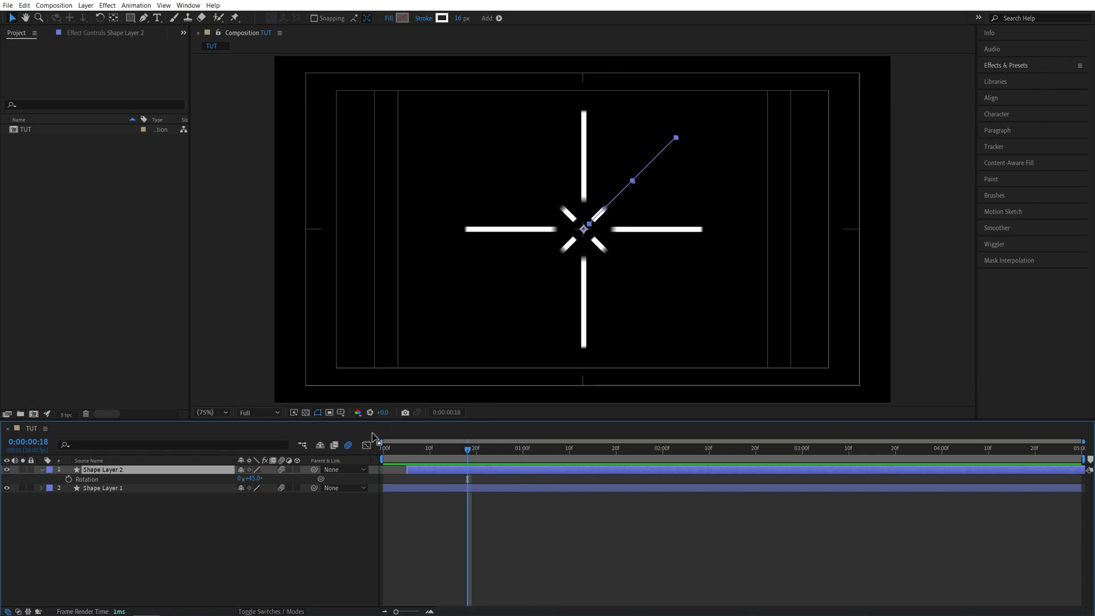
pyautogui.press('space')
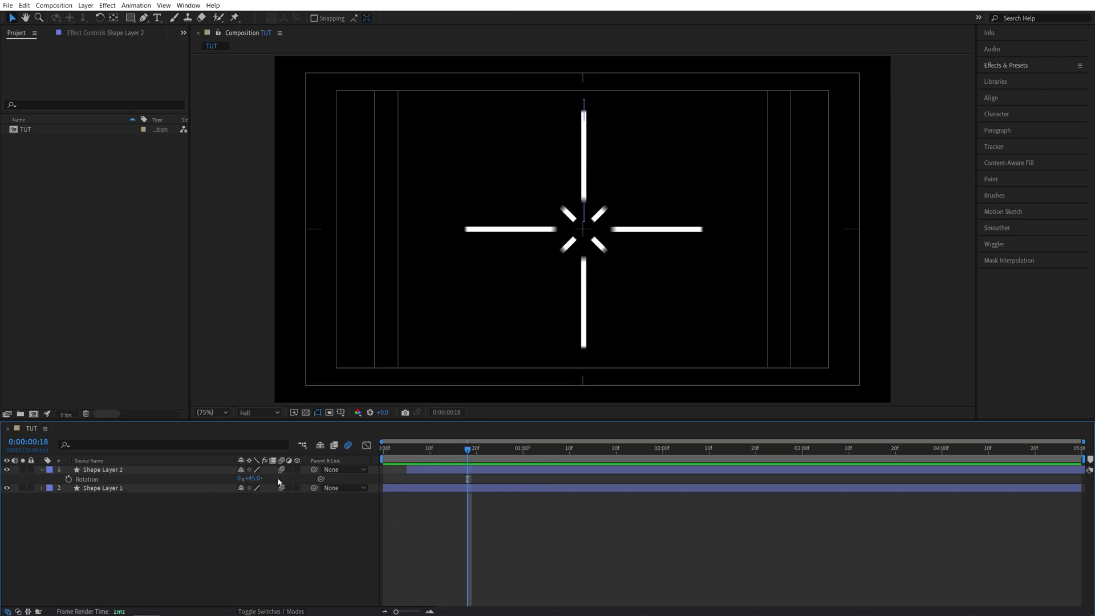
pyautogui.click(42, 473)
pyautogui.press('space')
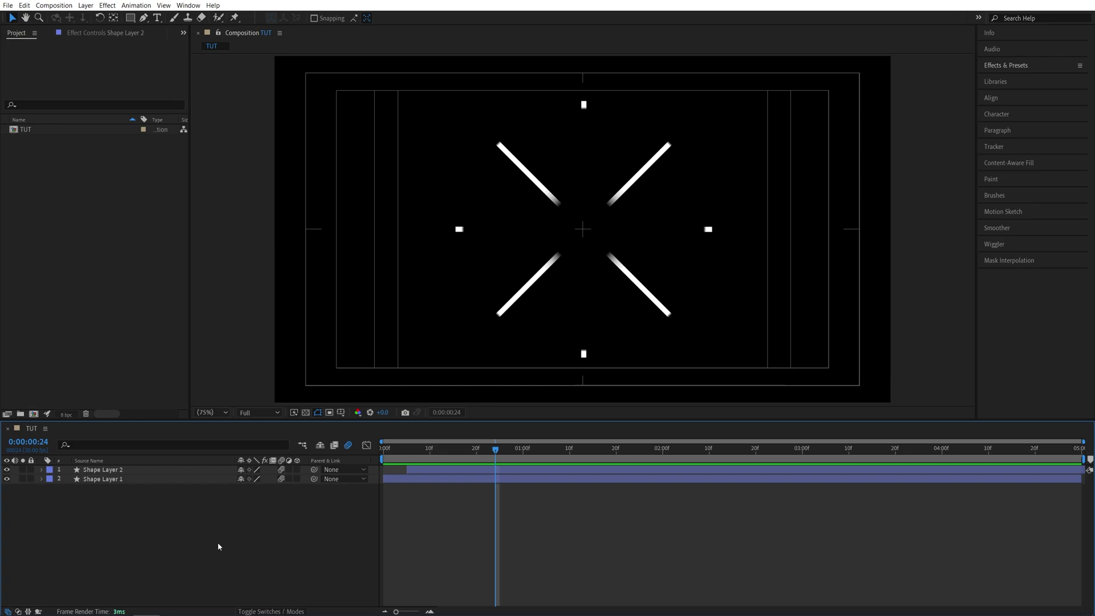
pyautogui.moveTo(218, 546); pyautogui.dragTo(122, 466)
# Step: Pre-compose both burst layers into a new composition named 'Shape'
pyautogui.rightClick(106, 472)
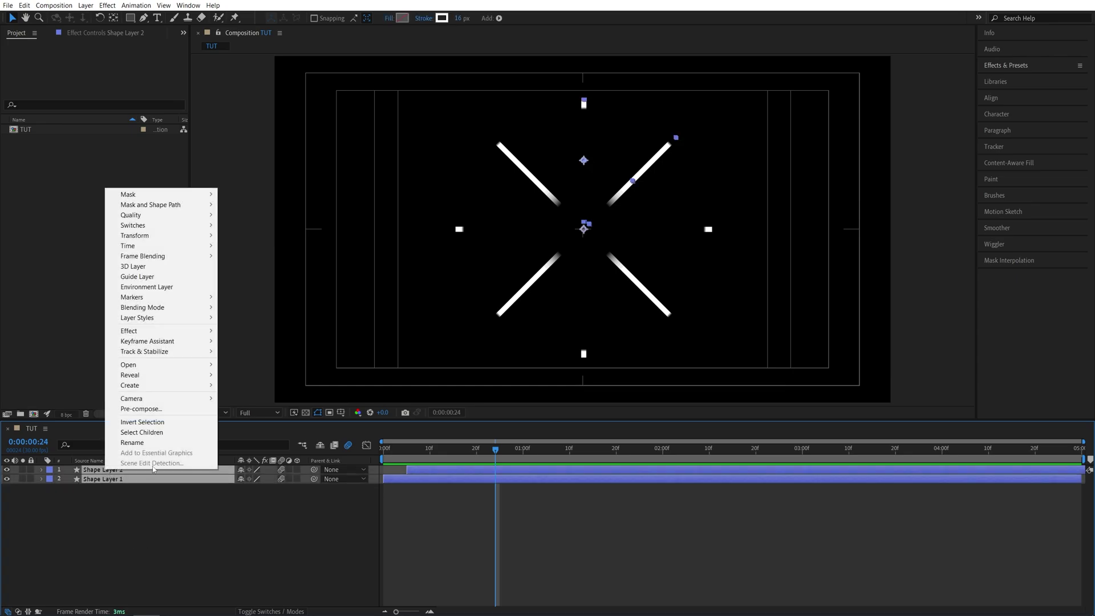
pyautogui.click(145, 413)
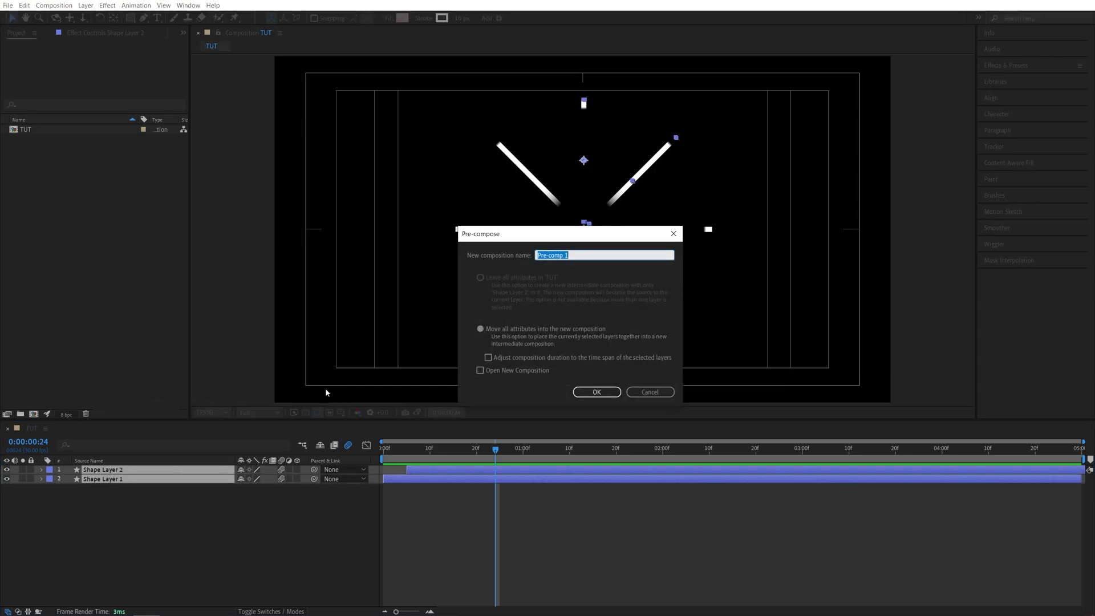
pyautogui.write('Shape')
pyautogui.click(606, 392)
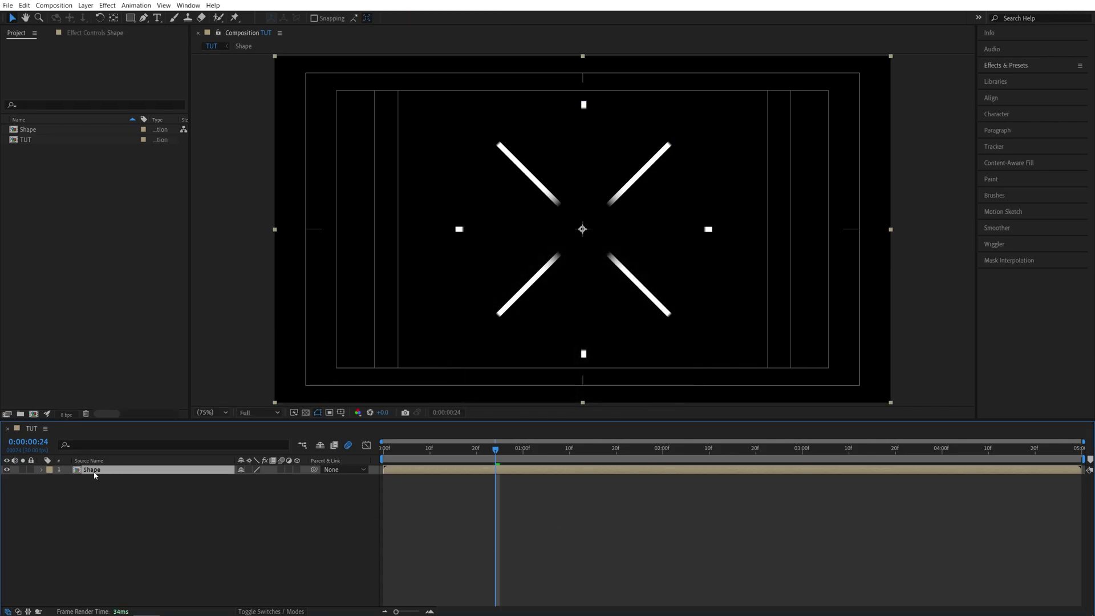
# Step: Scale the Shape layer to 30% and move it to the upper left of the frame
pyautogui.press('s')
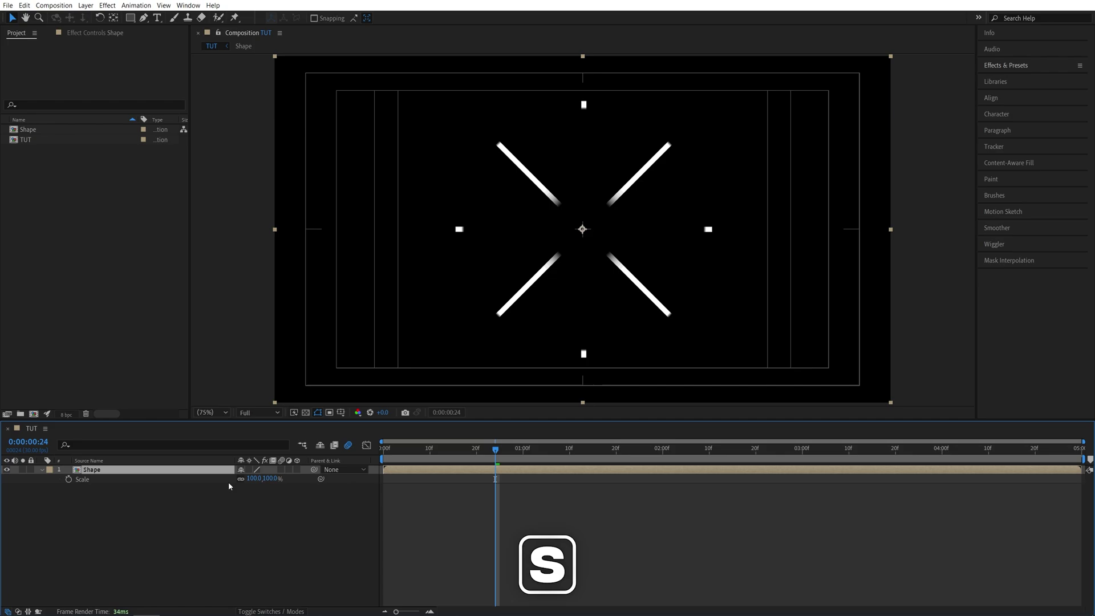
pyautogui.click(257, 479)
pyautogui.write('30')
pyautogui.press('Return')
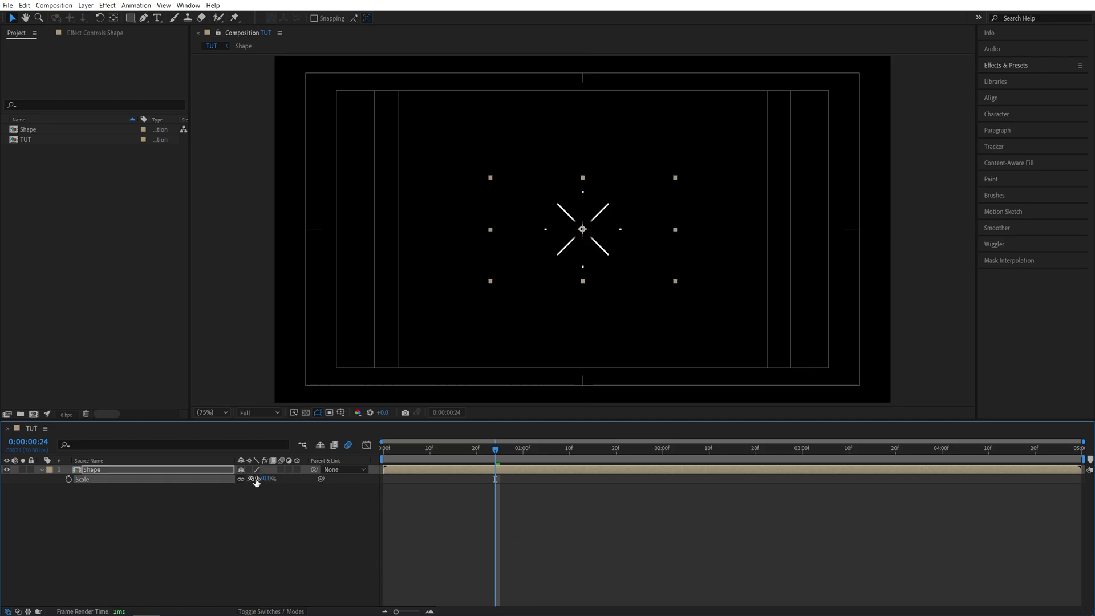
pyautogui.moveTo(604, 251); pyautogui.dragTo(454, 158)
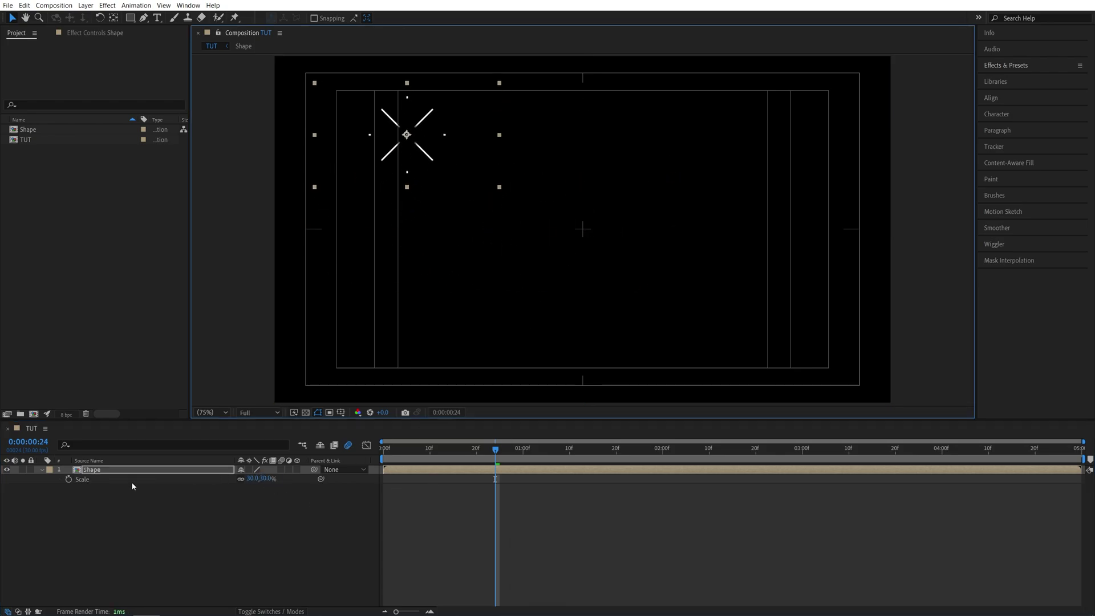
pyautogui.click(102, 471)
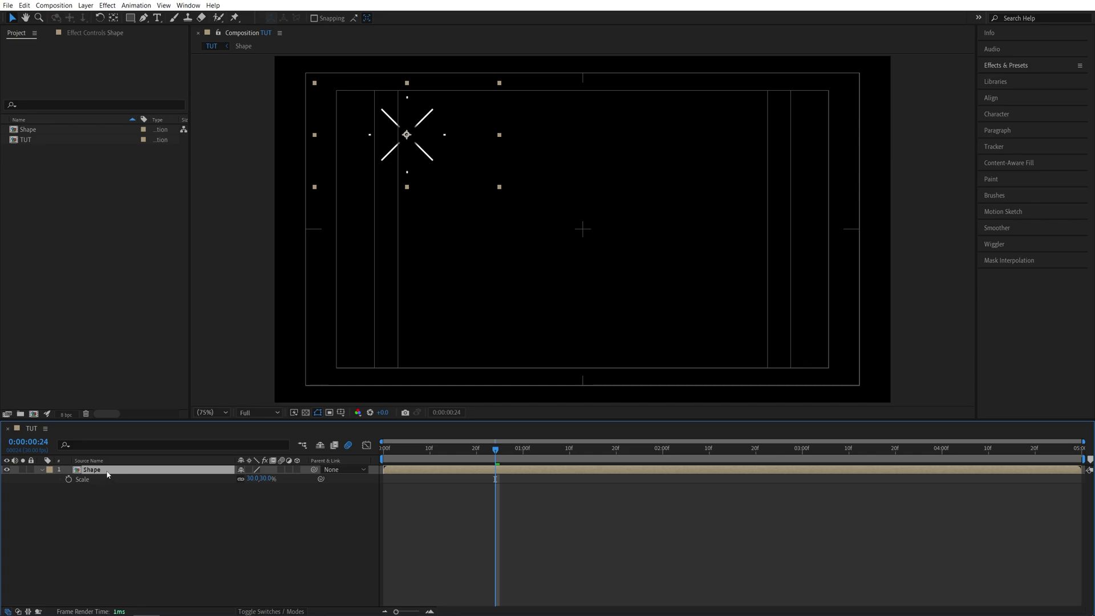
# Step: Duplicate the Shape precomp with Ctrl+D and move the copies to new spots, one toward the upper right
pyautogui.hotkey('ctrl', 'd')
pyautogui.moveTo(444, 138); pyautogui.dragTo(394, 307)
pyautogui.hotkey('ctrl', 'd')
pyautogui.hotkey('ctrl', 'd')
pyautogui.hotkey('ctrl', 'd')
# Step: Stagger the burst copies' start times, preview from the first frame, and end the work area near one second
pyautogui.moveTo(397, 479); pyautogui.dragTo(422, 488)
pyautogui.moveTo(497, 448); pyautogui.dragTo(365, 462)
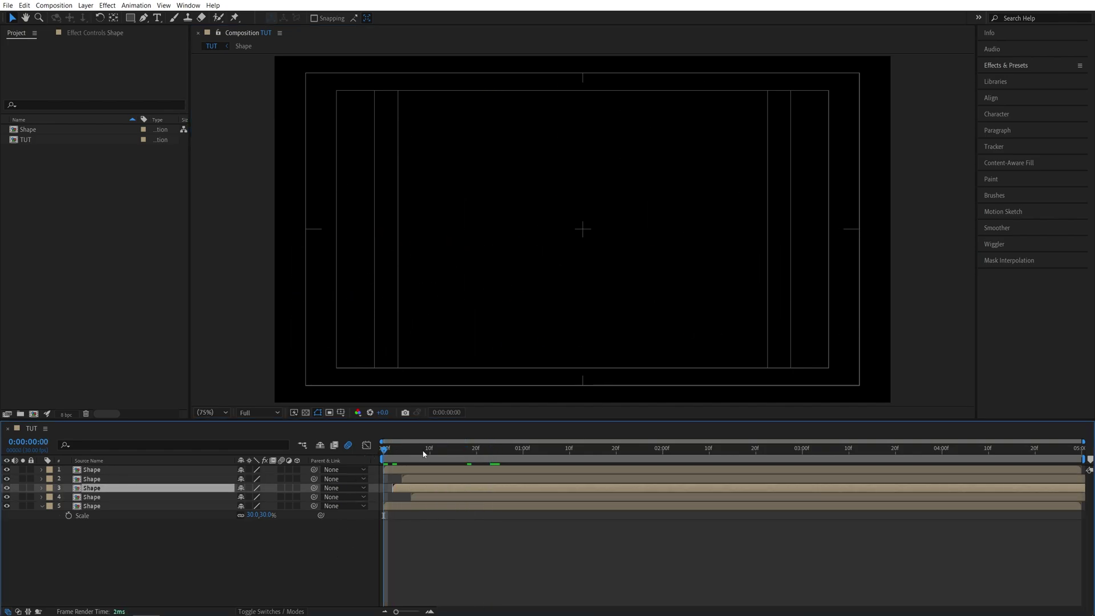
pyautogui.press('space')
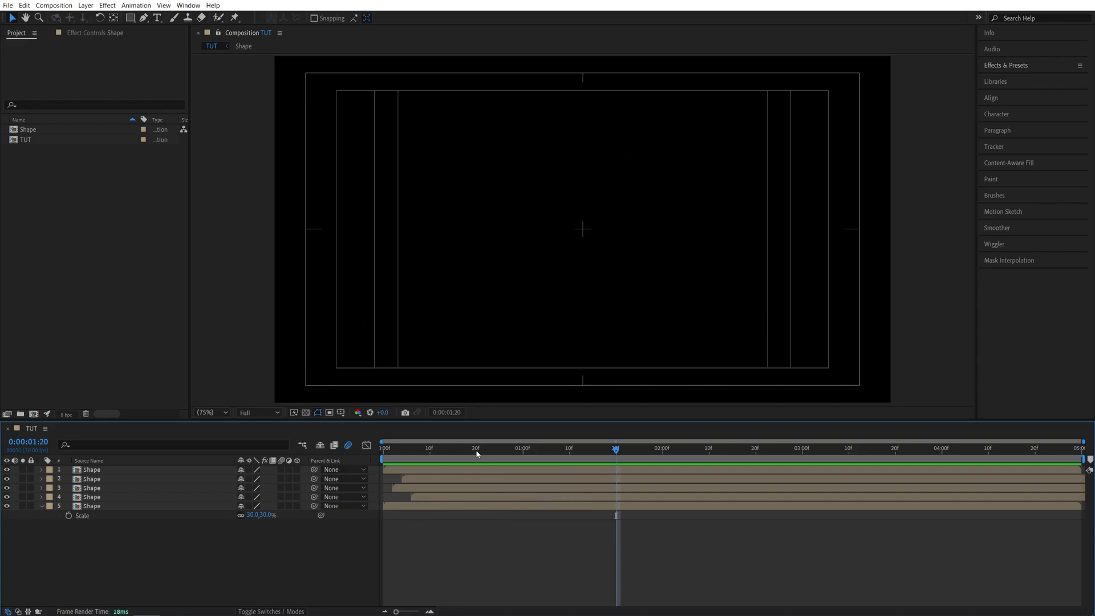
pyautogui.press('n')
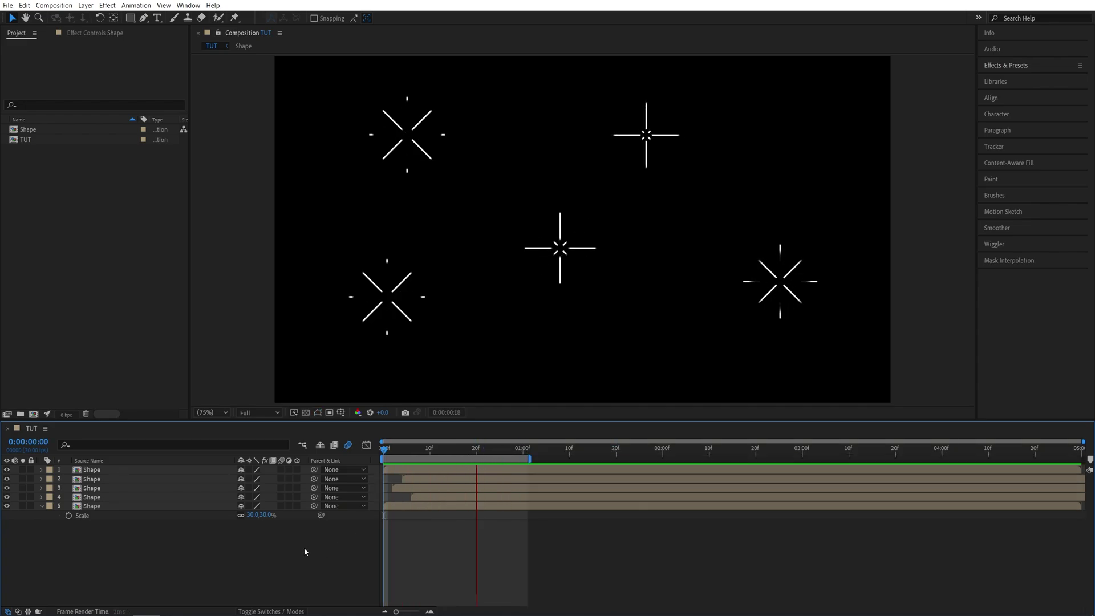